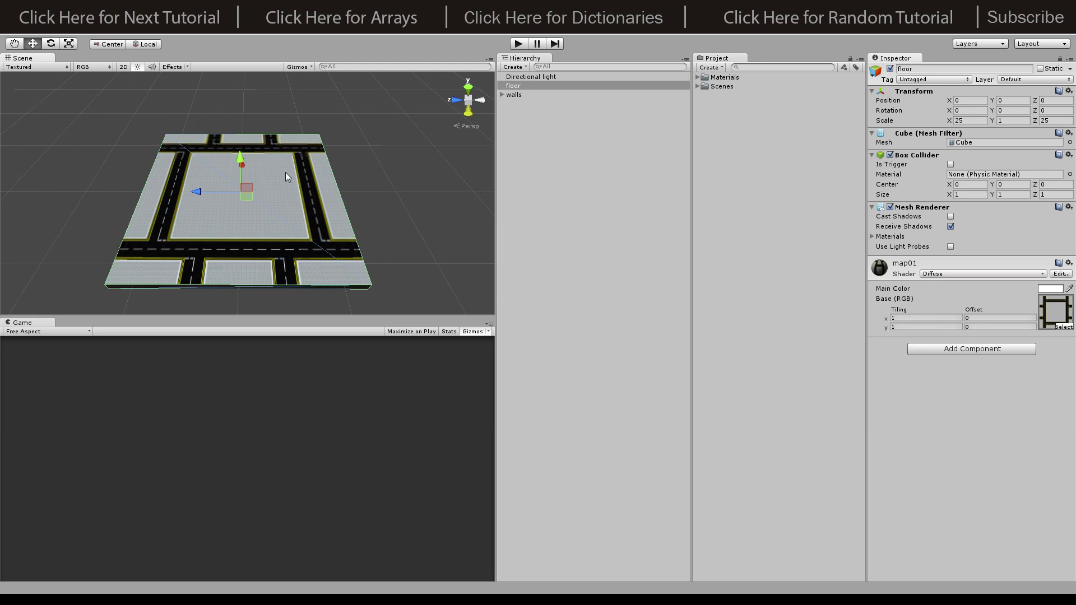
Step: Zoom in on the road-map floor and click through each of the four walls in the Hierarchy
{"action": "right_click_drag", "start_coordinate": [285, 177], "coordinate": [275, 203], "text": "alt"}
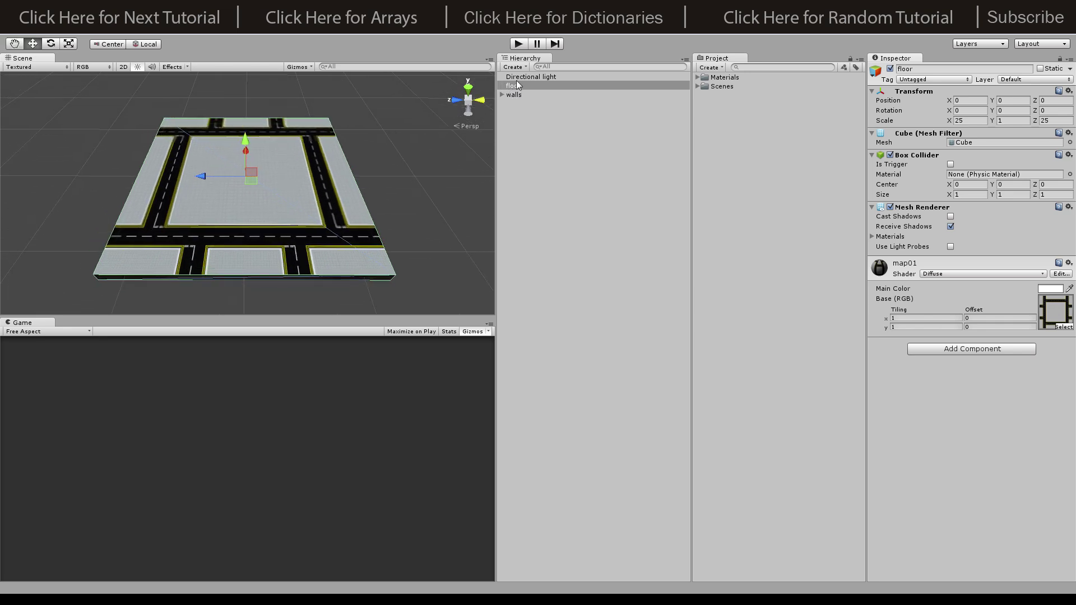
{"action": "left_click", "coordinate": [502, 95]}
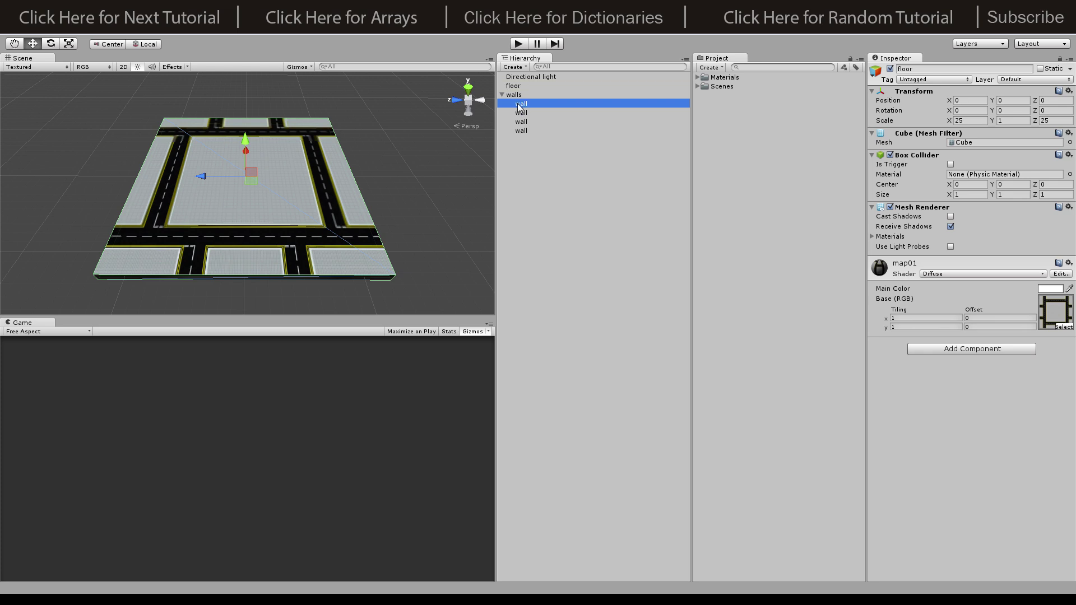
{"action": "left_click", "coordinate": [521, 104]}
{"action": "left_click", "coordinate": [521, 113]}
{"action": "left_click", "coordinate": [522, 122]}
{"action": "left_click", "coordinate": [525, 130]}
Step: Collapse the walls group, select the floor, and switch to map01.psd in Photoshop
{"action": "left_click", "coordinate": [521, 103]}
{"action": "left_click", "coordinate": [502, 94]}
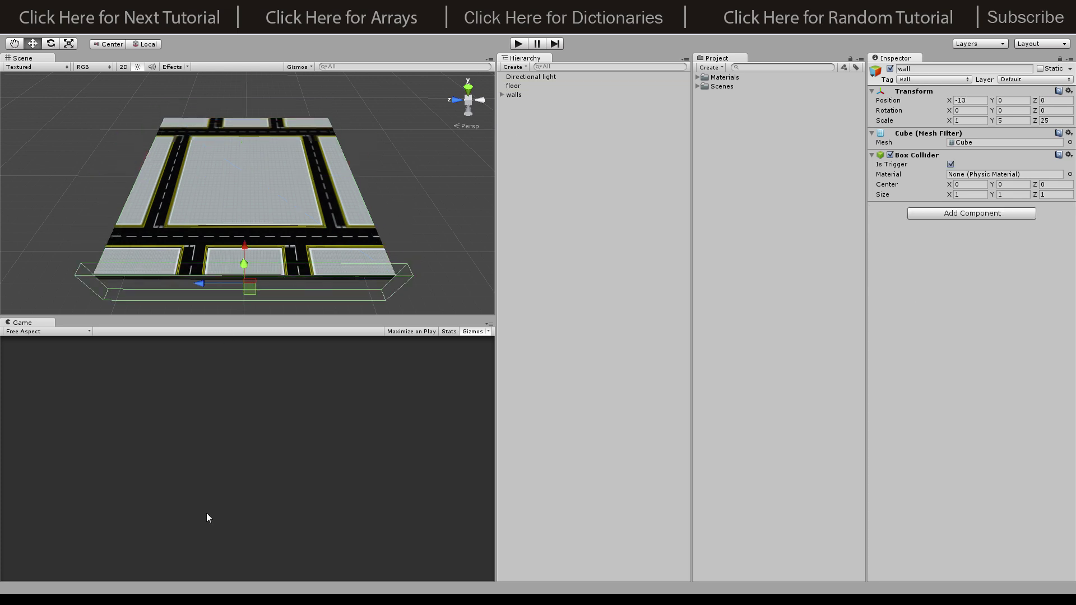
{"action": "left_click", "coordinate": [513, 86]}
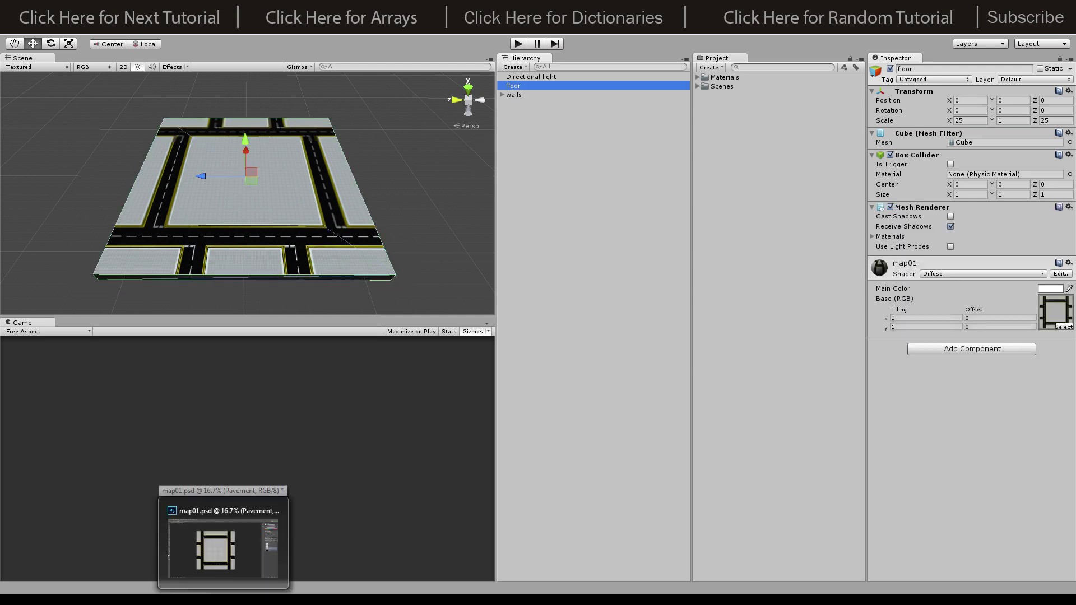
{"action": "key", "text": "alt+Tab"}
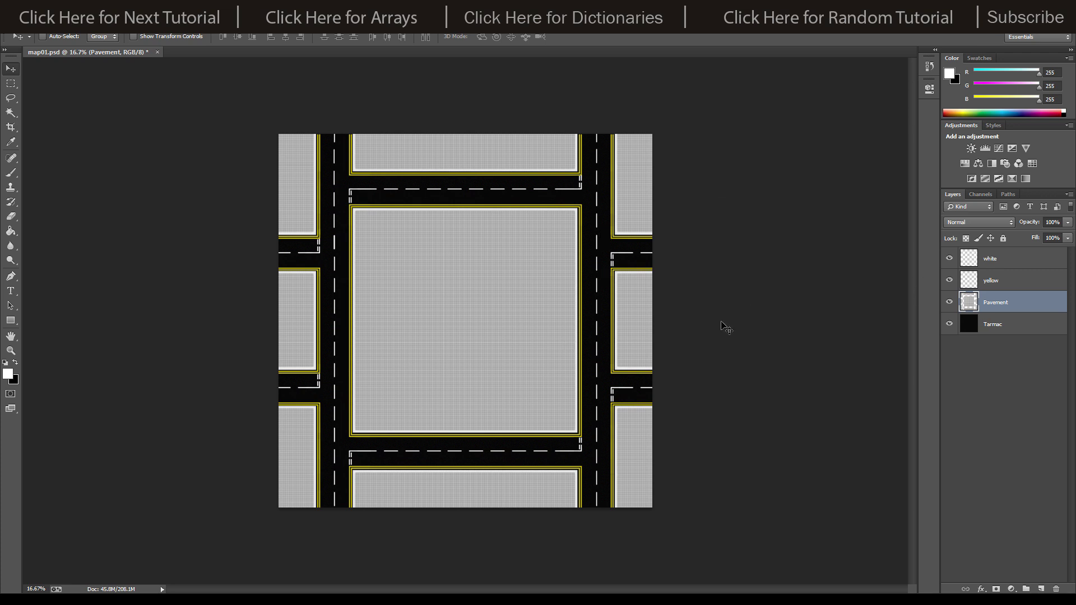
Step: Toggle Pavement, yellow and white layer visibility to review each over the tarmac
{"action": "left_click_drag", "start_coordinate": [948, 303], "coordinate": [948, 258]}
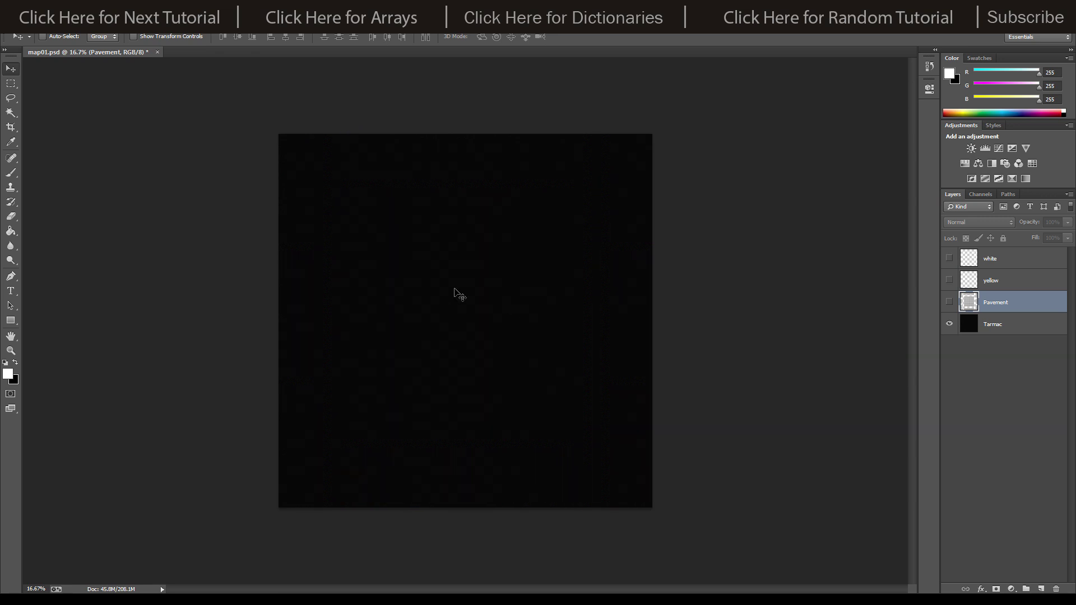
{"action": "left_click", "coordinate": [948, 302]}
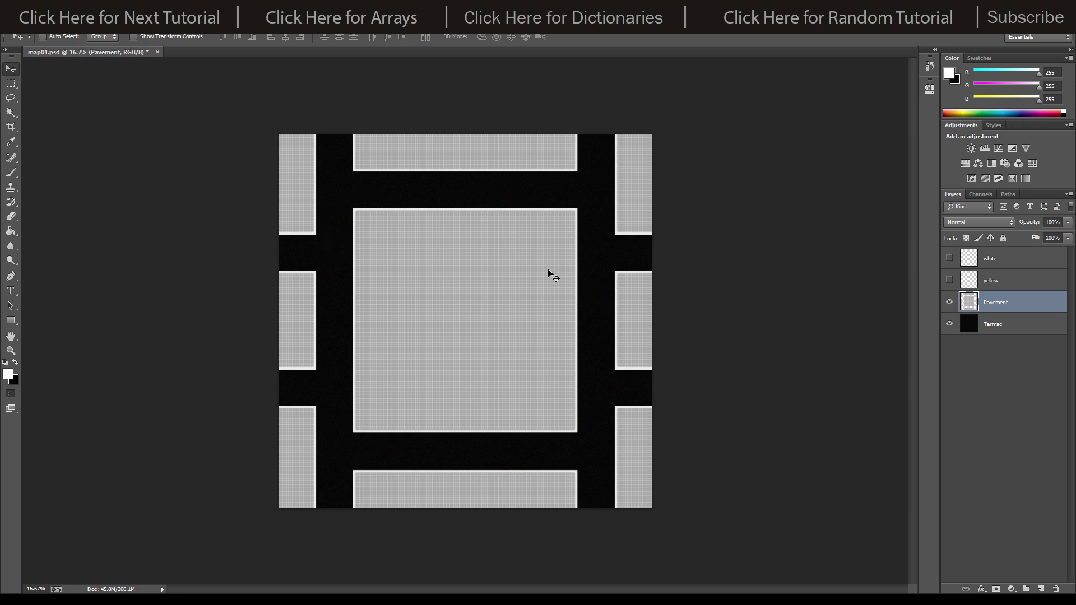
{"action": "left_click", "coordinate": [948, 302]}
{"action": "left_click", "coordinate": [949, 280]}
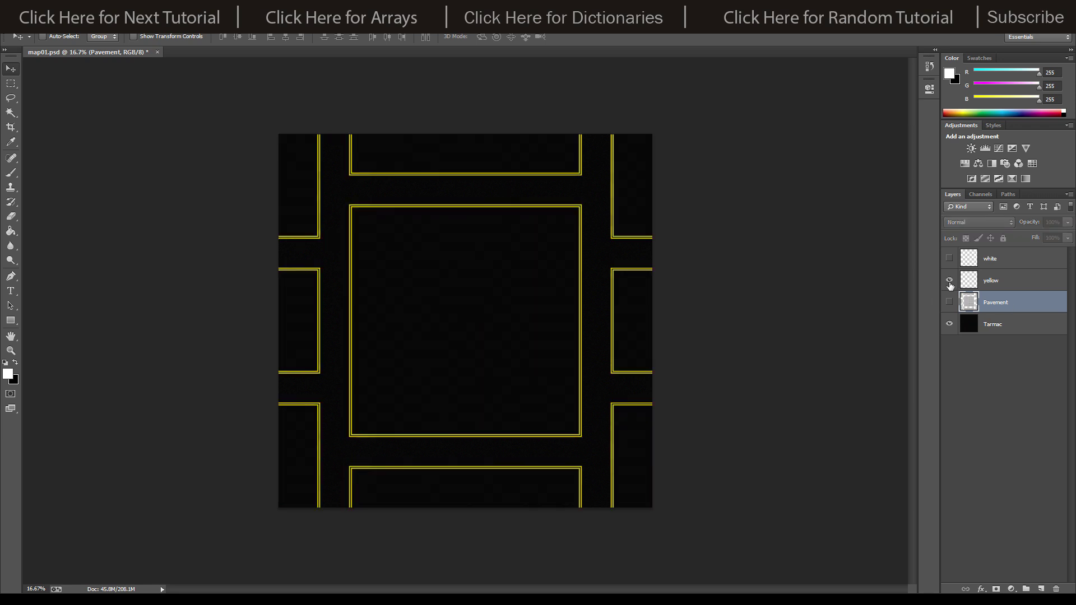
{"action": "left_click", "coordinate": [949, 280]}
{"action": "left_click", "coordinate": [949, 258]}
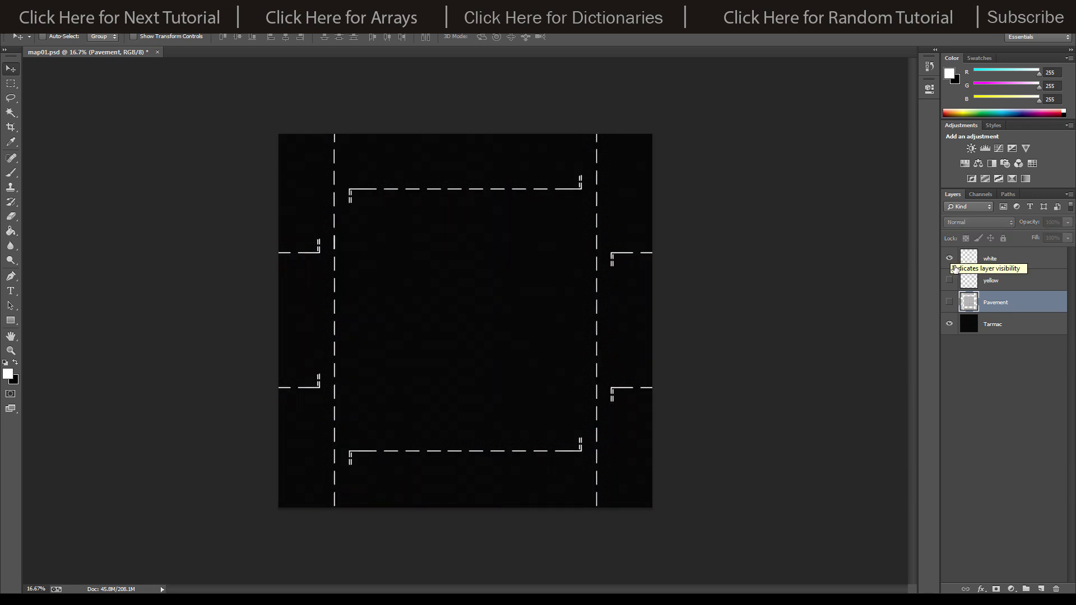
{"action": "left_click", "coordinate": [949, 280]}
{"action": "left_click", "coordinate": [949, 302]}
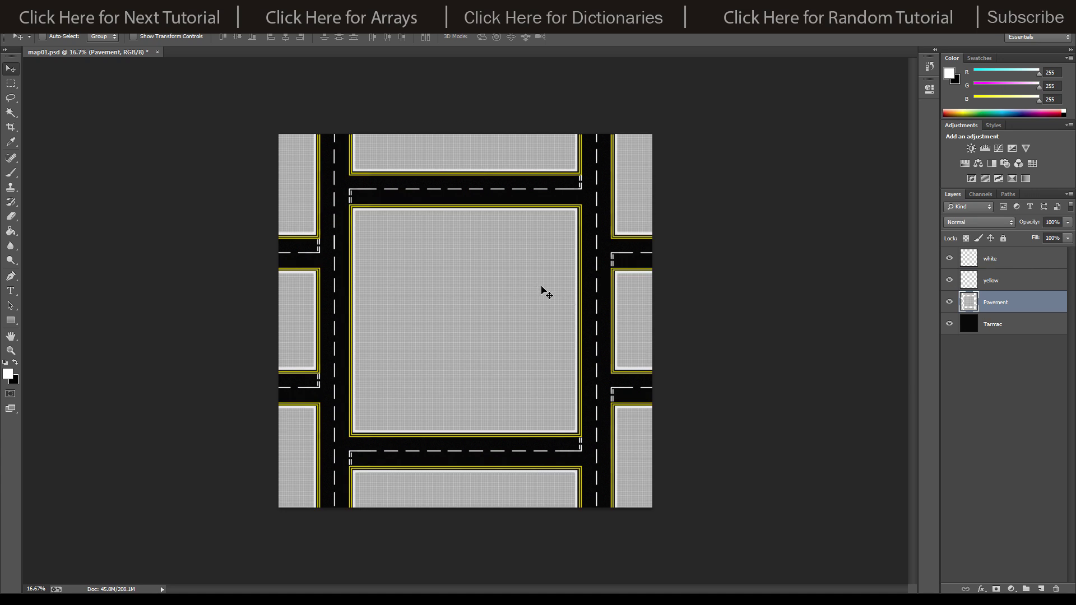
Step: Hide every layer except Tarmac and make Tarmac the active layer
{"action": "left_click_drag", "start_coordinate": [949, 258], "coordinate": [958, 338]}
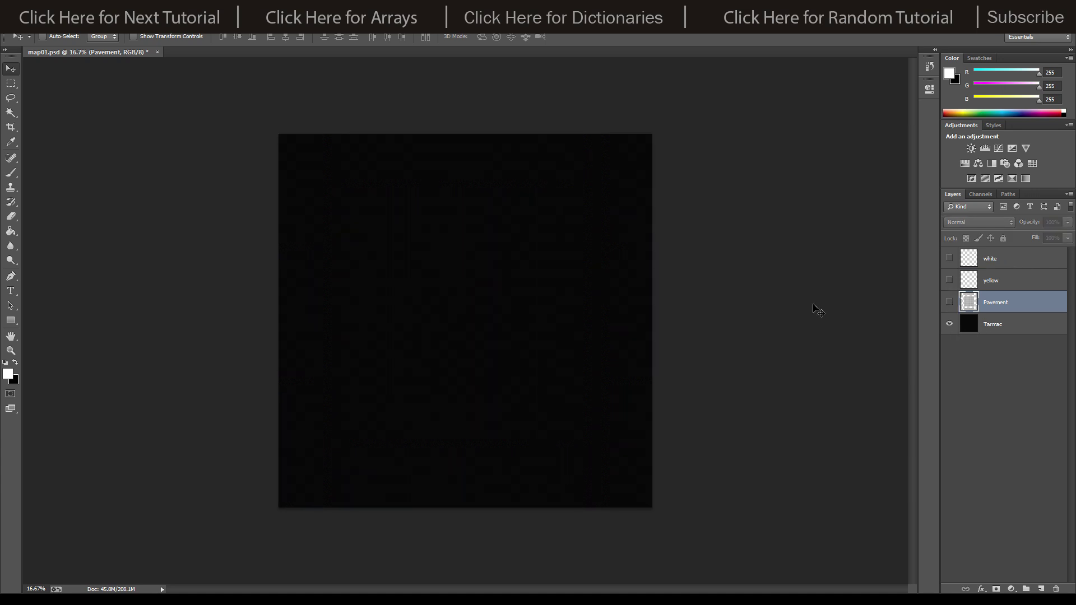
{"action": "scroll", "coordinate": [625, 305], "scroll_direction": "up", "scroll_amount": 2, "text": "alt"}
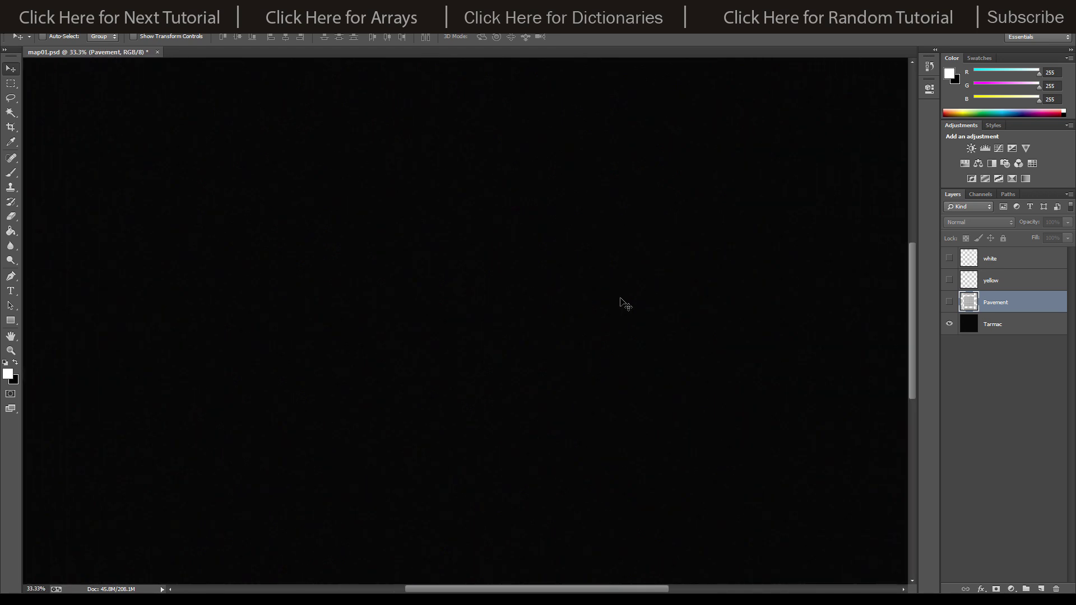
{"action": "scroll", "coordinate": [625, 304], "scroll_direction": "down", "scroll_amount": 3, "text": "alt"}
{"action": "scroll", "coordinate": [625, 304], "scroll_direction": "up", "scroll_amount": 1, "text": "alt"}
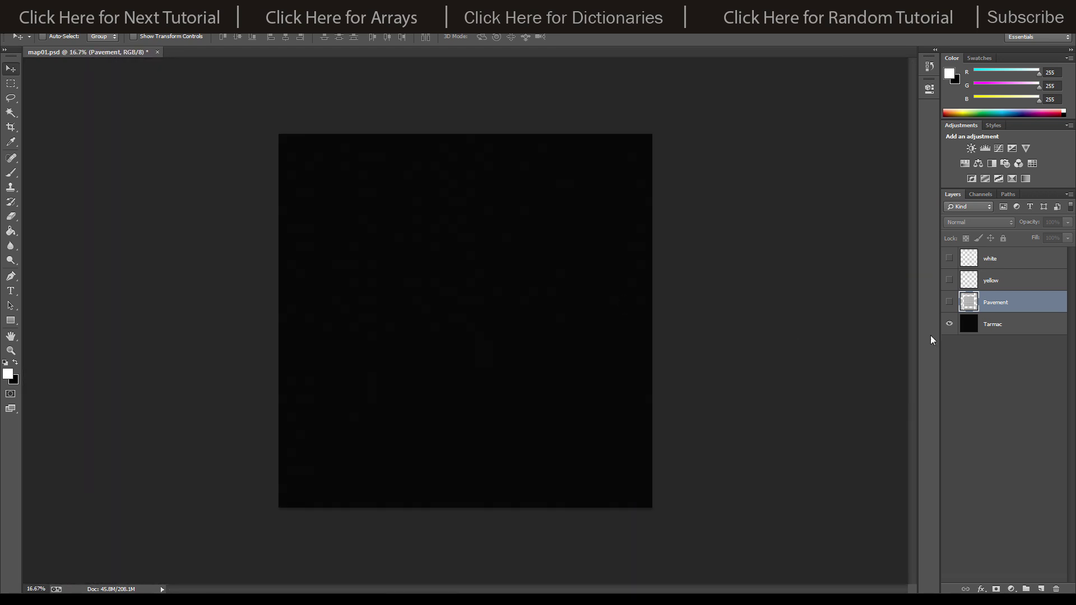
{"action": "left_click", "coordinate": [1014, 327]}
Step: Add a new Layer 1 above Tarmac, hide Tarmac, and bucket-fill Layer 1 with default black
{"action": "left_click", "coordinate": [1041, 589]}
{"action": "left_click", "coordinate": [948, 346]}
{"action": "key", "text": "d"}
{"action": "key", "text": "g"}
{"action": "left_click", "coordinate": [461, 262]}
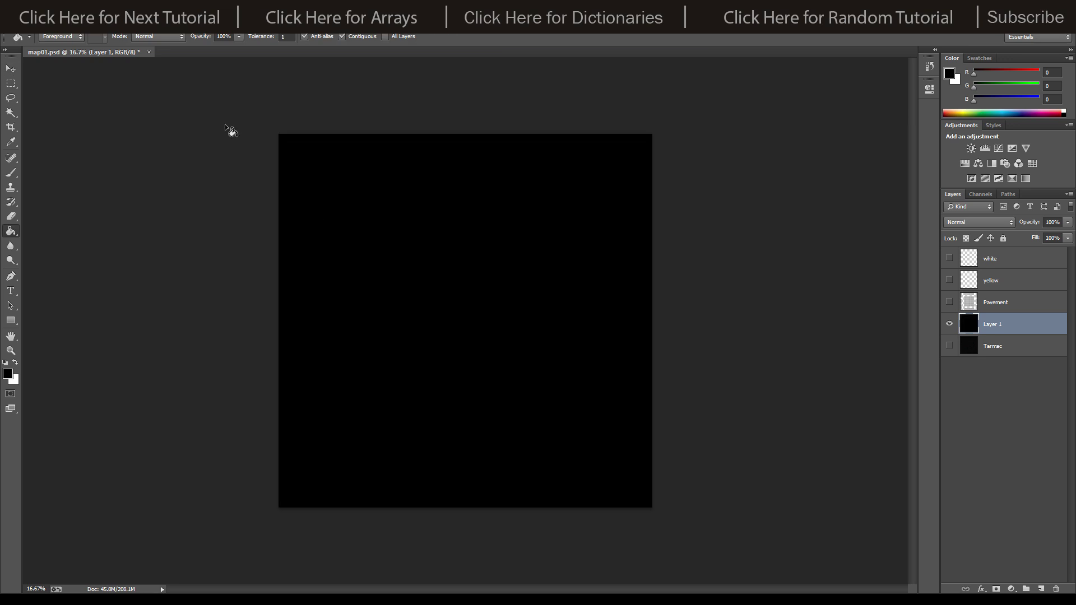
Step: Preview Add Noise at about 7.16% Uniform on Layer 1, then cancel it
{"action": "left_click", "coordinate": [178, 26]}
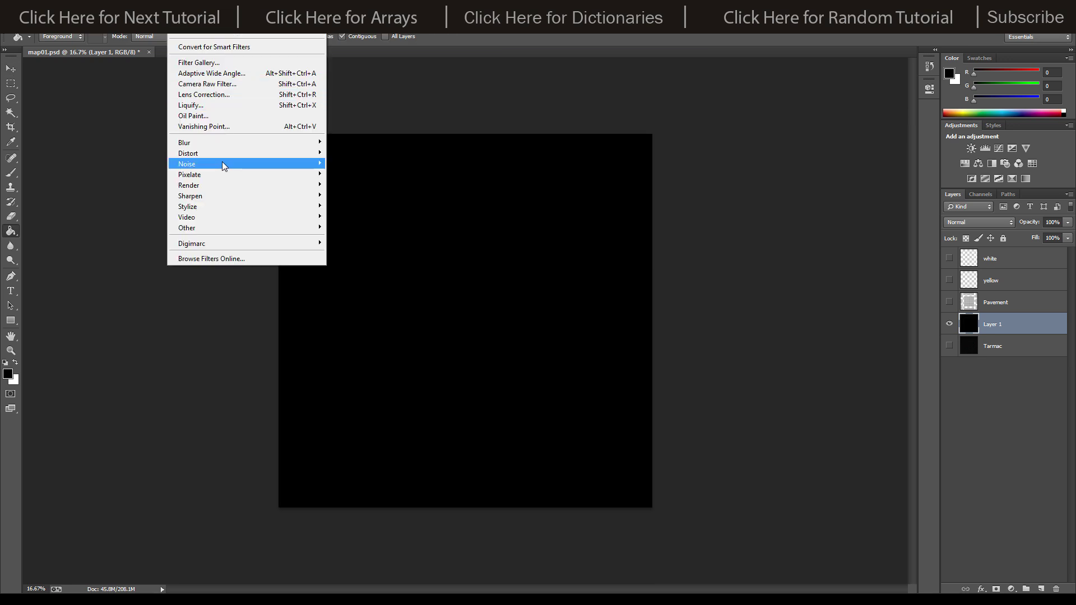
{"action": "mouse_move", "coordinate": [314, 163]}
{"action": "left_click", "coordinate": [355, 164]}
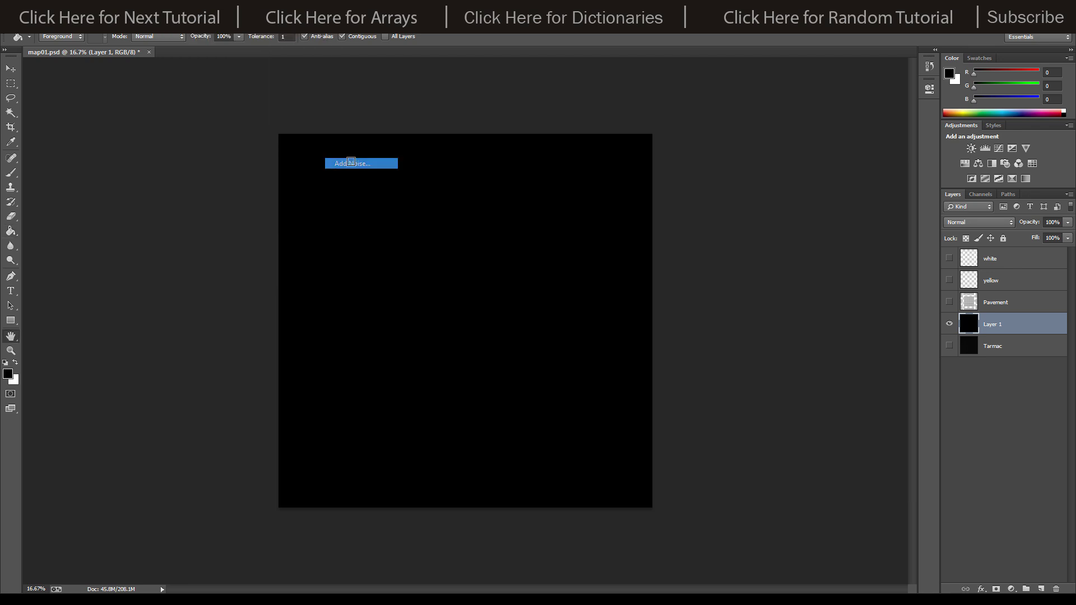
{"action": "left_click_drag", "start_coordinate": [638, 316], "coordinate": [638, 318]}
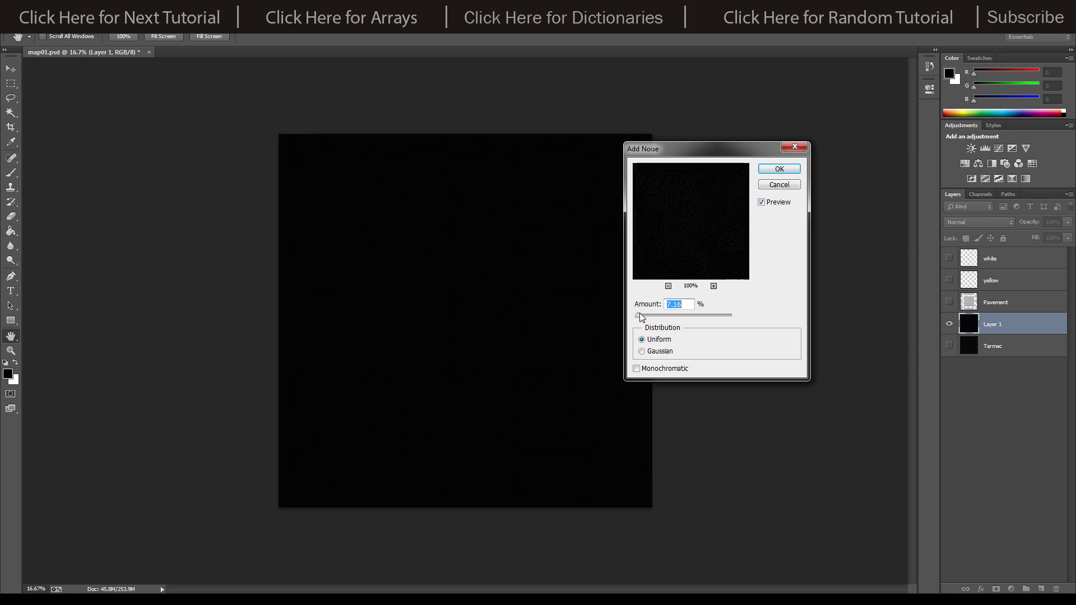
{"action": "left_click", "coordinate": [779, 184]}
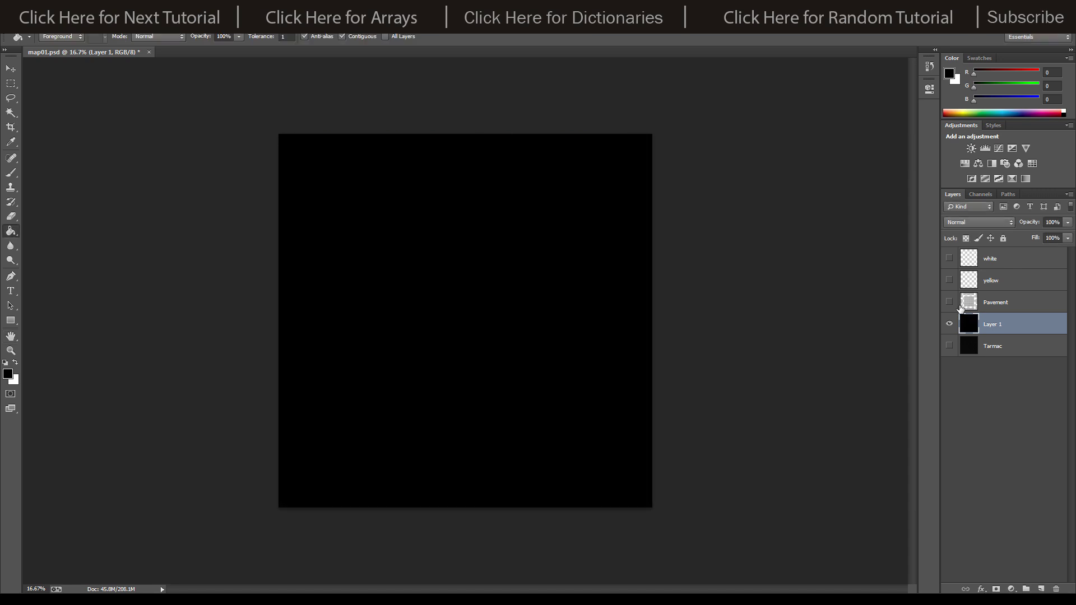
Step: Delete the black Layer 1 and briefly check the Pavement layer
{"action": "left_click_drag", "start_coordinate": [995, 324], "coordinate": [1055, 589]}
{"action": "left_click", "coordinate": [949, 303]}
{"action": "left_click", "coordinate": [948, 302]}
Step: Create a new layer above Tarmac, fill it with white, and duplicate it as Layer 1 copy
{"action": "key", "text": "alt+bracketleft"}
{"action": "left_click", "coordinate": [1040, 588]}
{"action": "left_click", "coordinate": [16, 363]}
{"action": "left_click", "coordinate": [588, 314]}
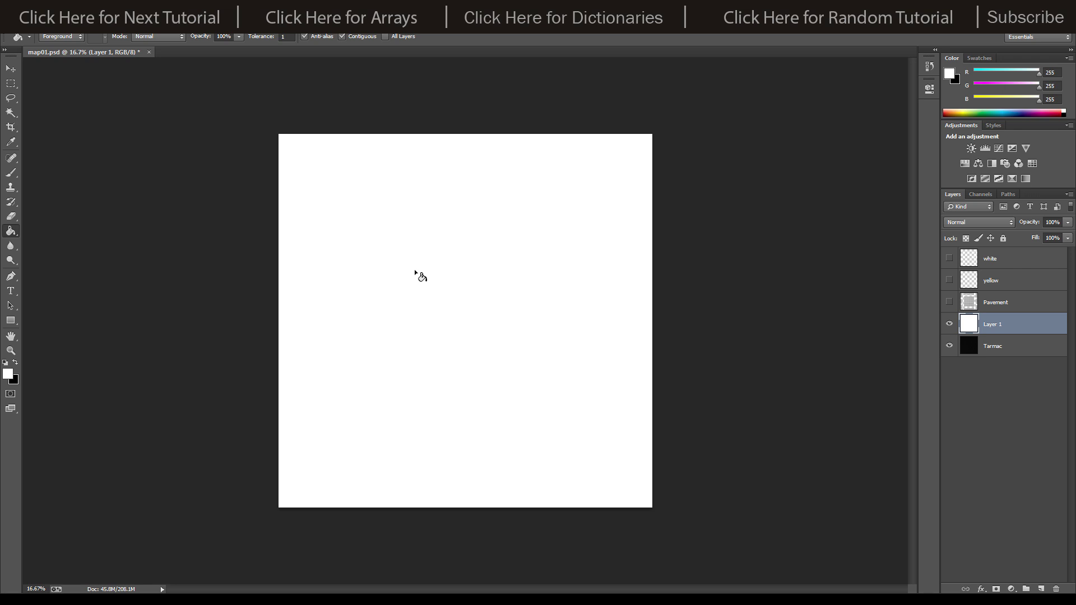
{"action": "key", "text": "ctrl+j"}
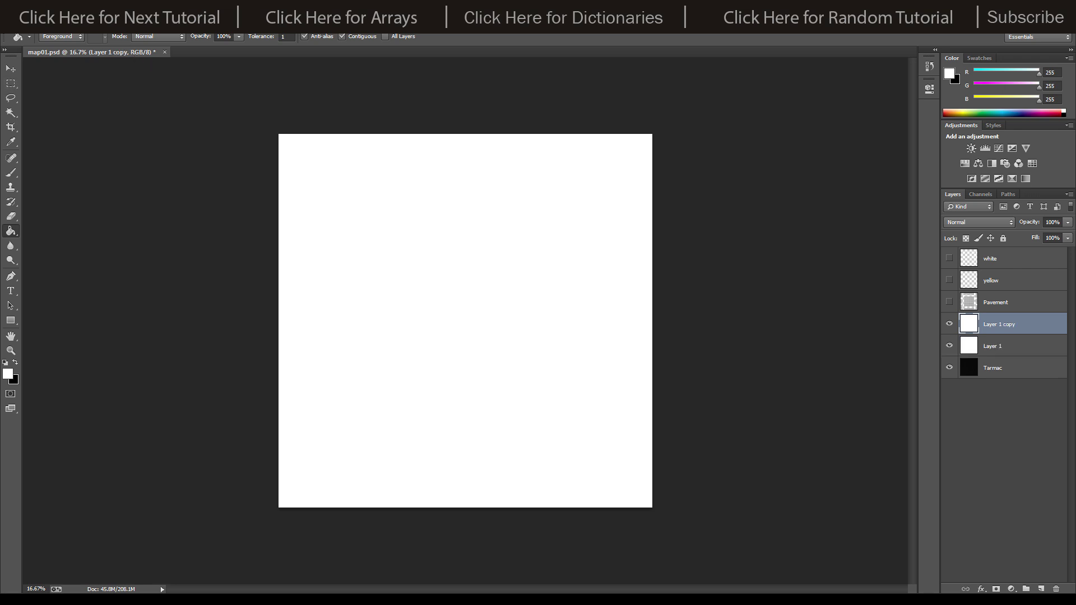
Step: Scale the white Layer 1 copy to 10% width, making a narrow vertical strip
{"action": "key", "text": "ctrl+t"}
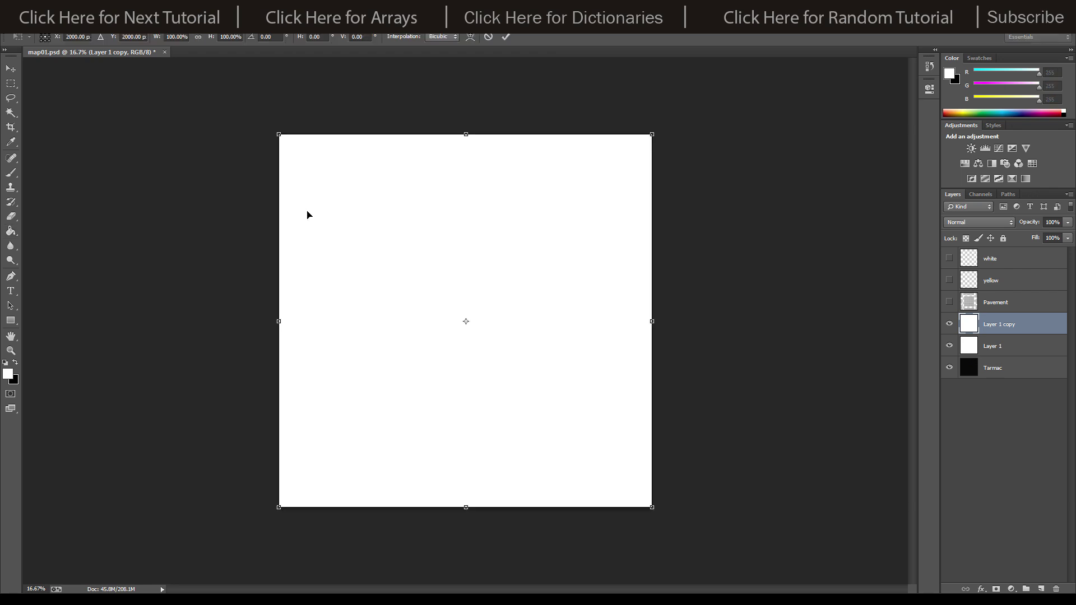
{"action": "left_click", "coordinate": [174, 37]}
{"action": "key", "text": "BackSpace"}
{"action": "key", "text": "Return"}
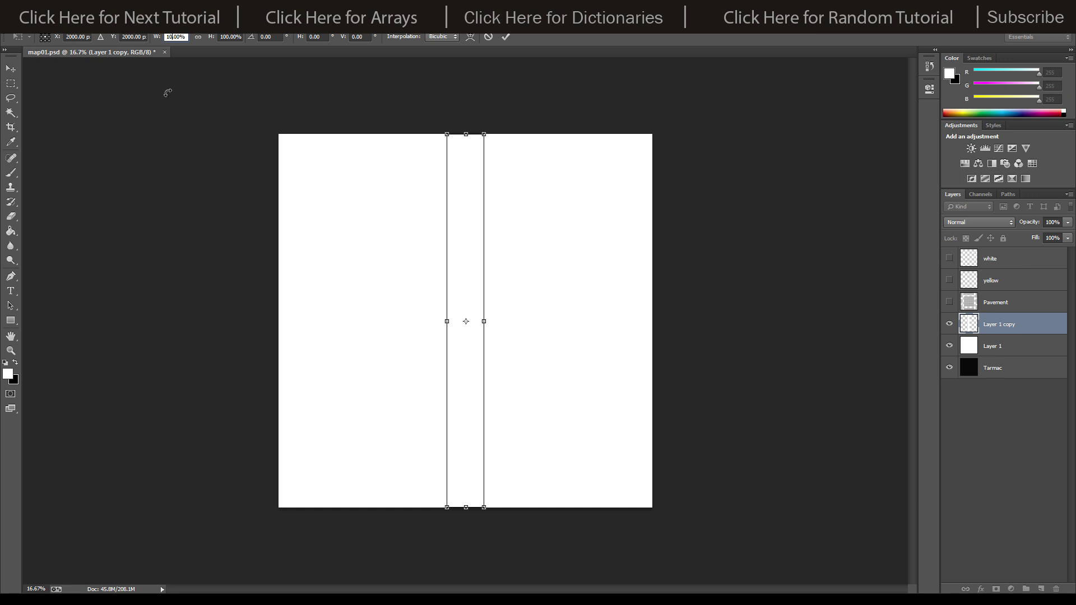
{"action": "key", "text": "Return"}
{"action": "key", "text": "g"}
Step: Hide Layer 1 and position white strips on the left and right sides of the tarmac
{"action": "left_click", "coordinate": [950, 346]}
{"action": "key", "text": "v"}
{"action": "left_click_drag", "start_coordinate": [476, 257], "coordinate": [356, 252]}
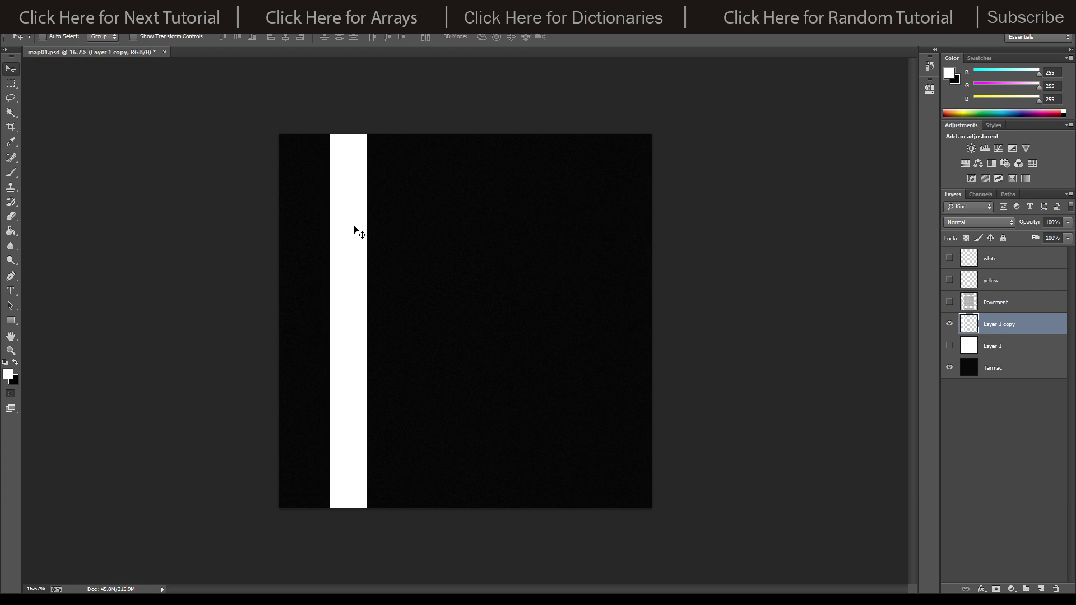
{"action": "left_click_drag", "start_coordinate": [351, 233], "coordinate": [572, 236]}
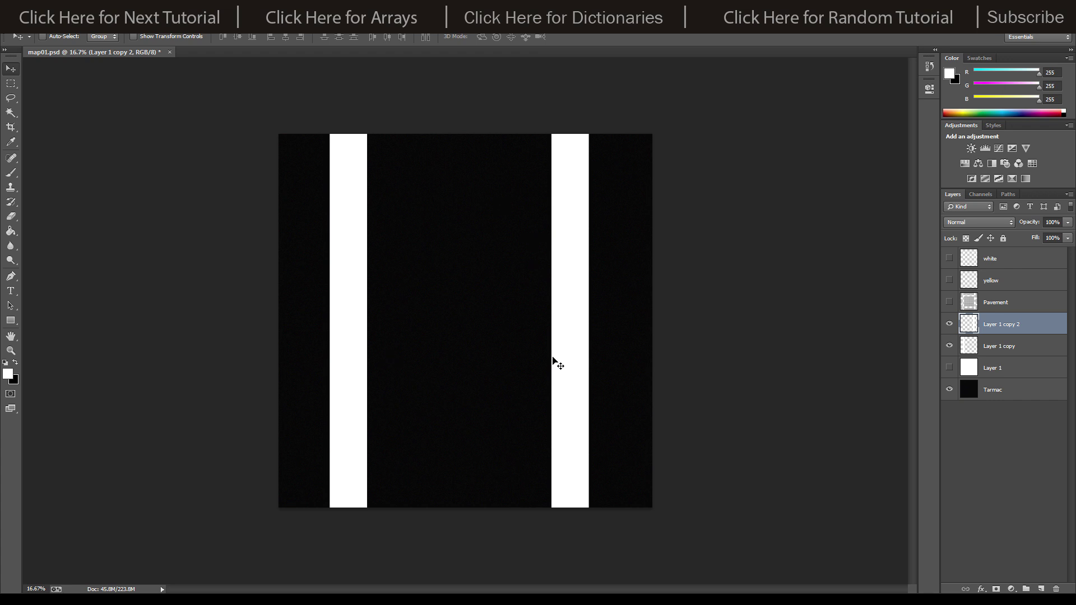
Step: Delete Layer 1 copy 2, duplicate the Layer 1 copy stripes, and rotate the duplicate 90° horizontally
{"action": "left_click", "coordinate": [1003, 345]}
{"action": "key", "text": "Delete"}
{"action": "key", "text": "ctrl+j"}
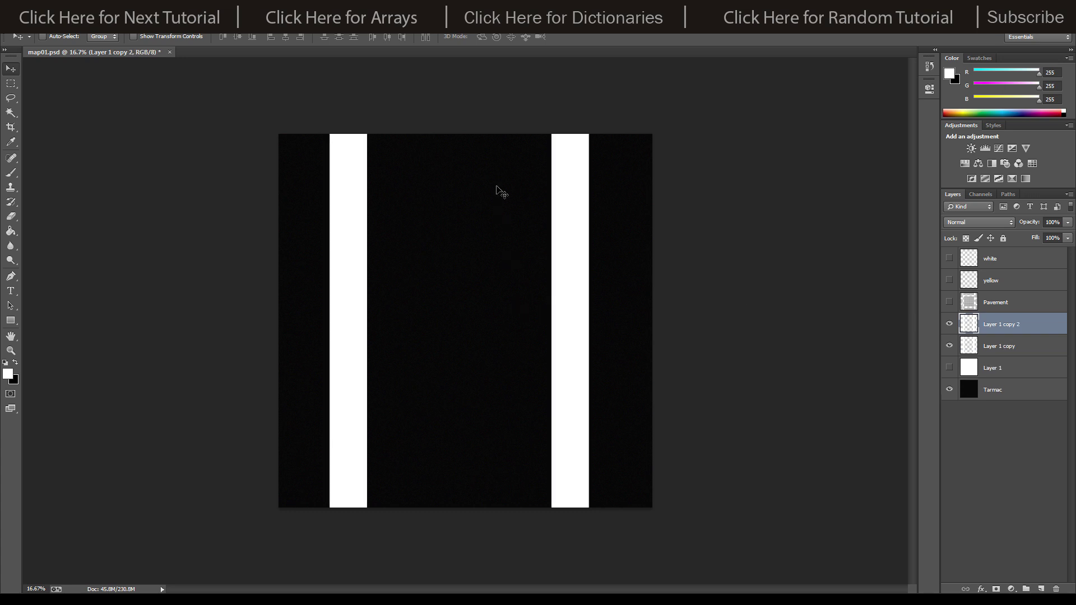
{"action": "key", "text": "ctrl+t"}
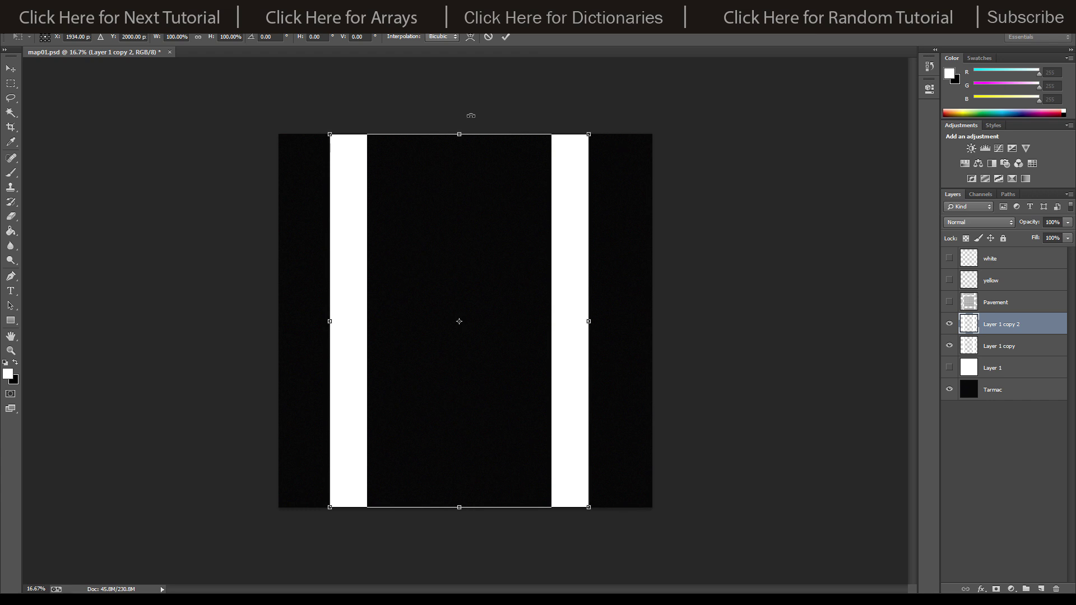
{"action": "left_click_drag", "start_coordinate": [471, 116], "coordinate": [719, 308], "text": "shift"}
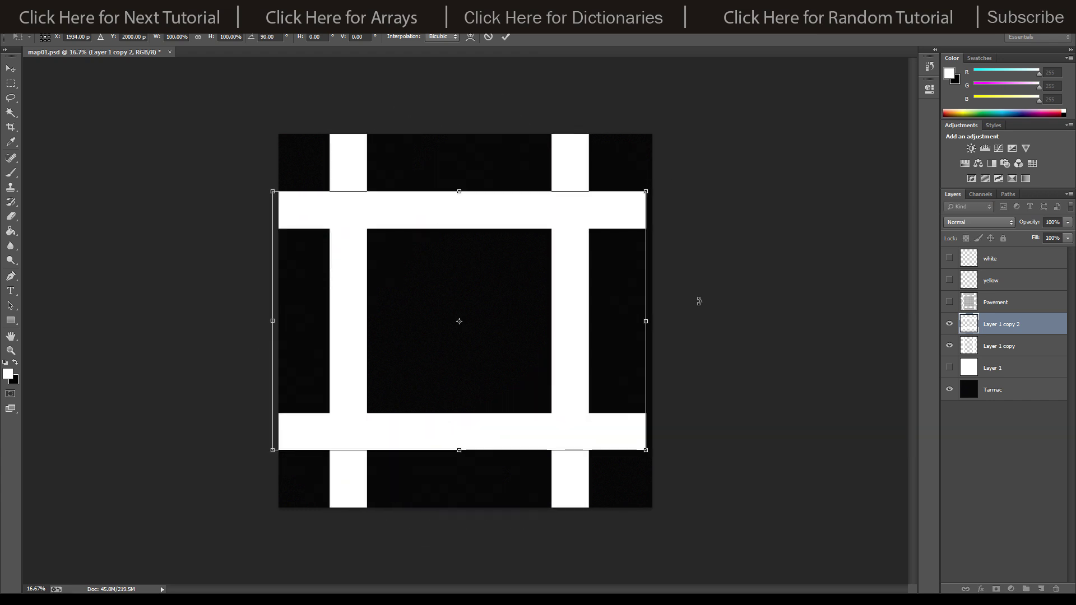
{"action": "key", "text": "Return"}
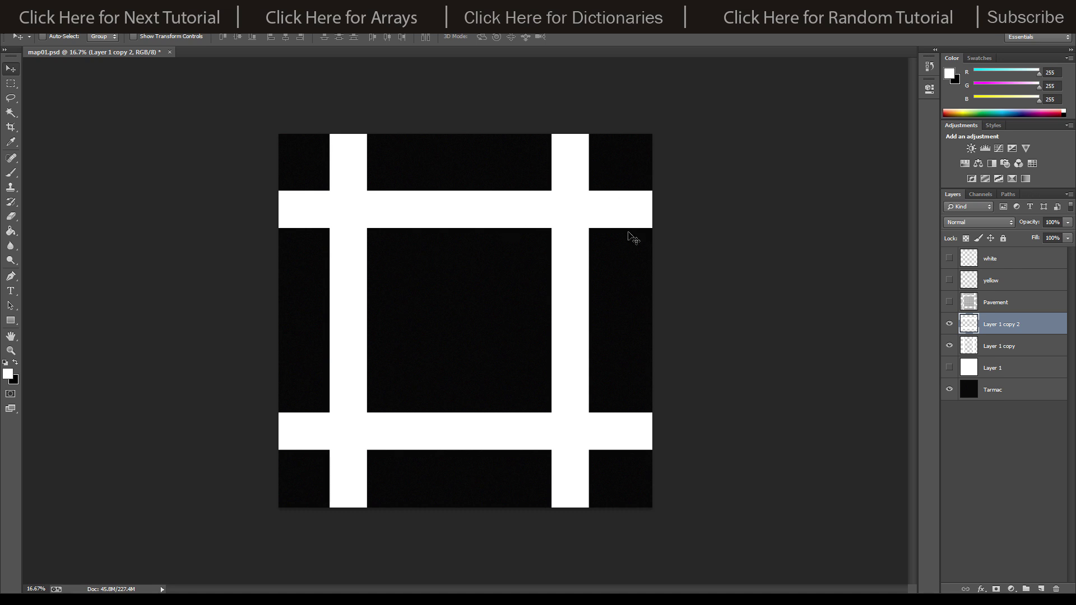
Step: Clear the horizontal bands between the two vertical roads and merge them down into Layer 1 copy
{"action": "left_click", "coordinate": [11, 83]}
{"action": "left_click_drag", "start_coordinate": [349, 168], "coordinate": [571, 460]}
{"action": "key", "text": "Delete"}
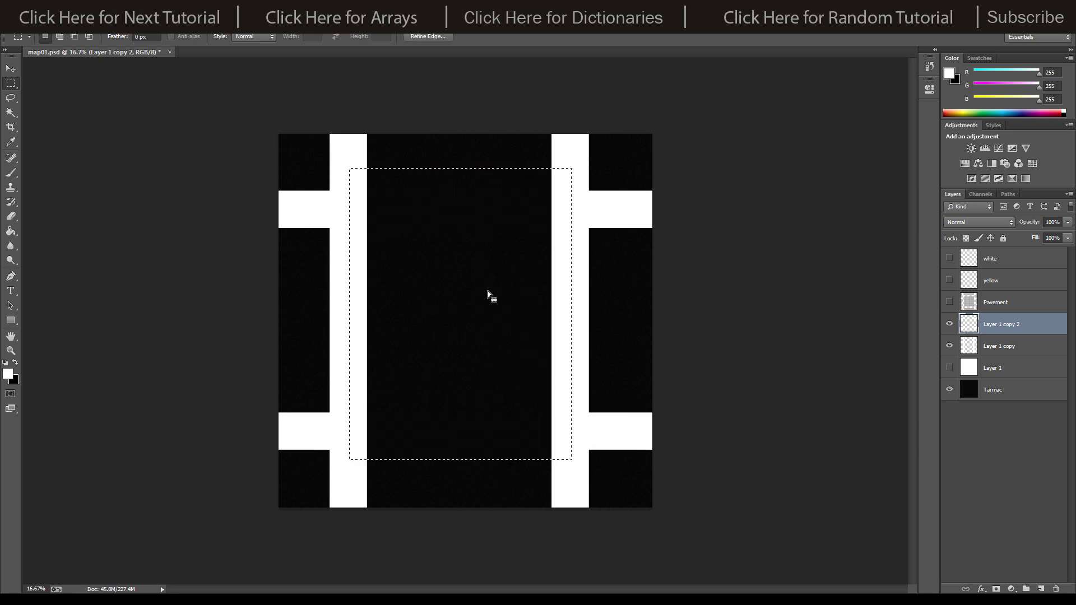
{"action": "key", "text": "ctrl+d"}
{"action": "key", "text": "ctrl+e"}
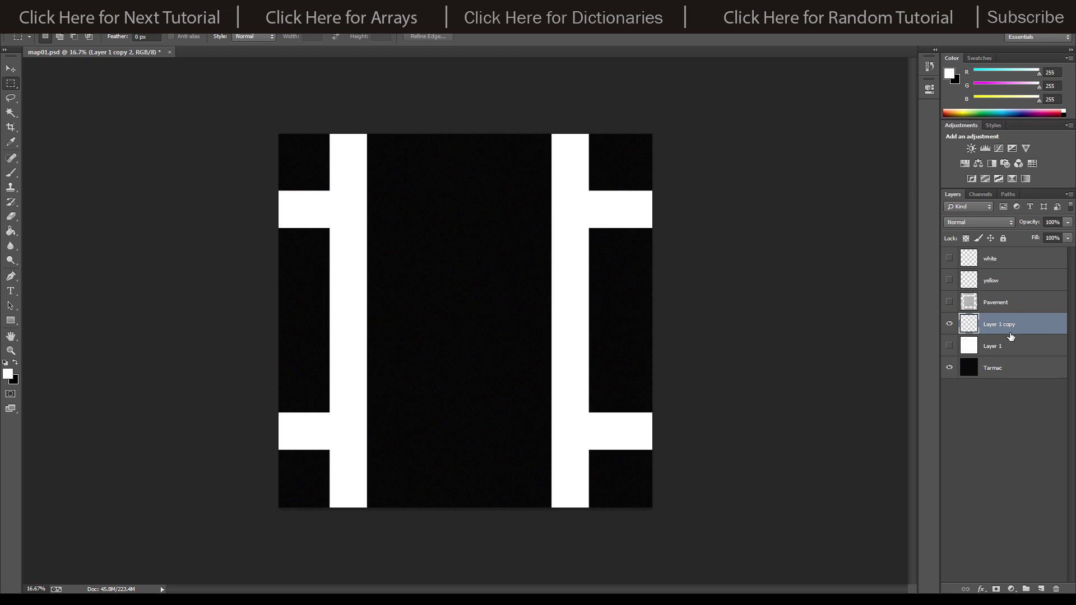
Step: Magic Wand-select both white road shapes on Layer 1 copy
{"action": "left_click", "coordinate": [994, 345]}
{"action": "left_click", "coordinate": [948, 345]}
{"action": "left_click", "coordinate": [948, 346]}
{"action": "left_click", "coordinate": [11, 113]}
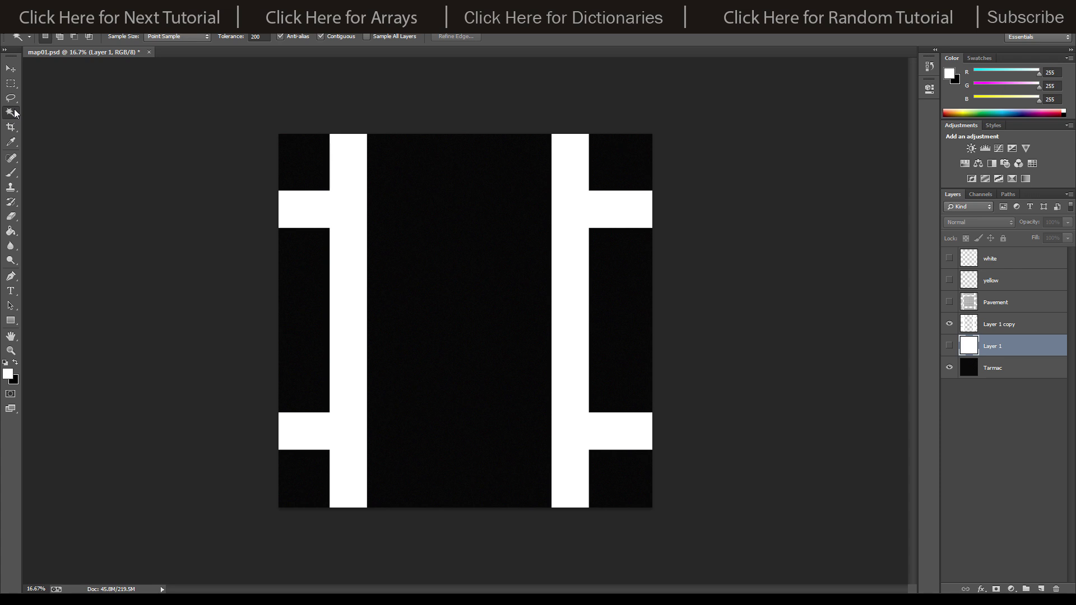
{"action": "left_click", "coordinate": [339, 200]}
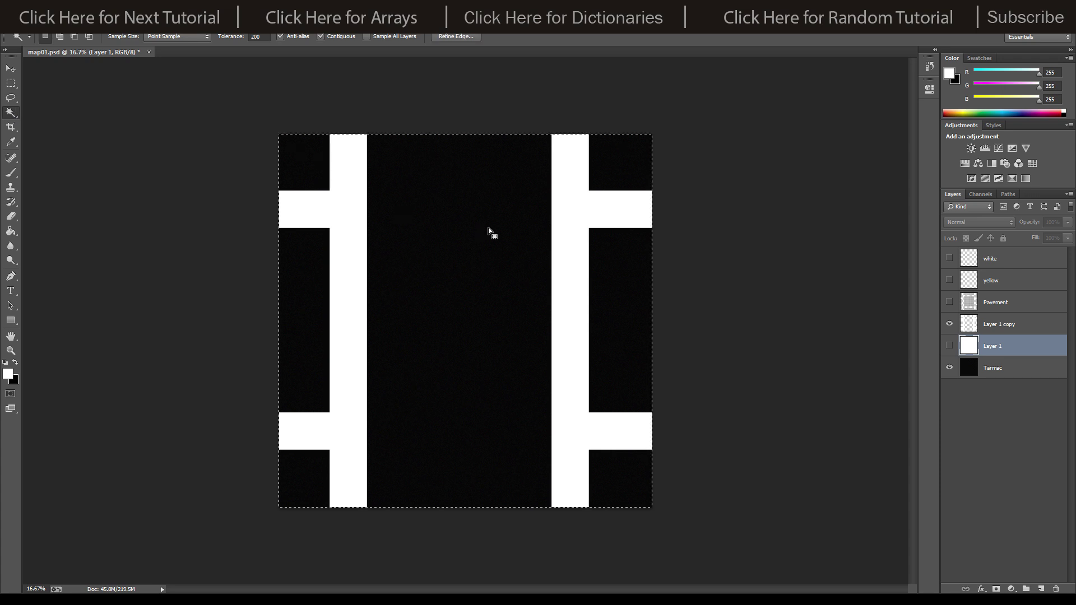
{"action": "left_click", "coordinate": [1015, 330]}
{"action": "left_click", "coordinate": [353, 230]}
{"action": "left_click", "coordinate": [570, 221], "text": "shift"}
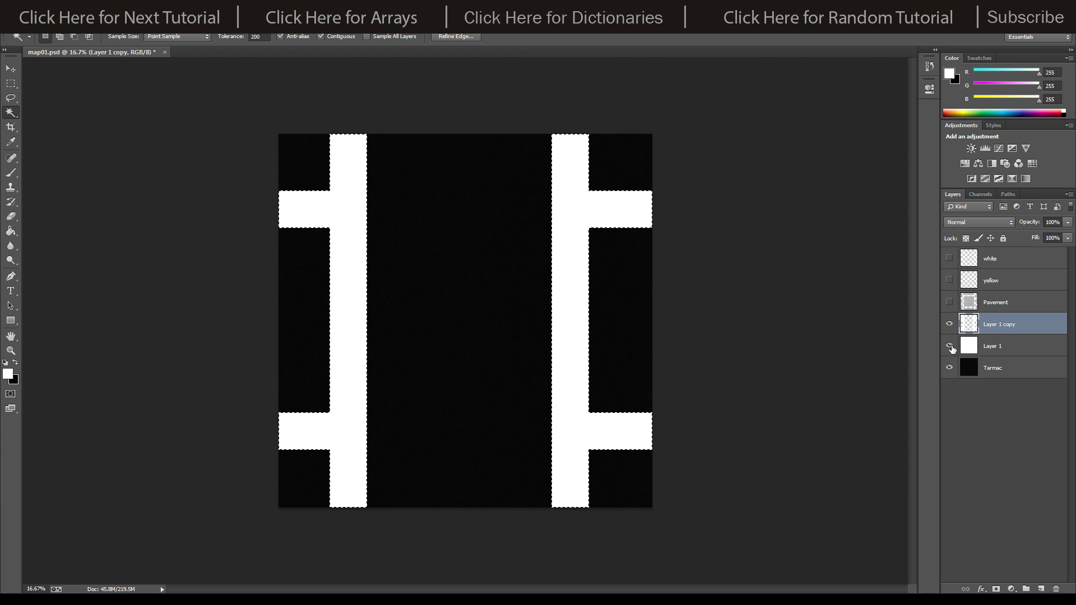
Step: Delete the selected road areas from white Layer 1, deselect, and hide Layer 1
{"action": "left_click", "coordinate": [949, 346]}
{"action": "left_click", "coordinate": [989, 347]}
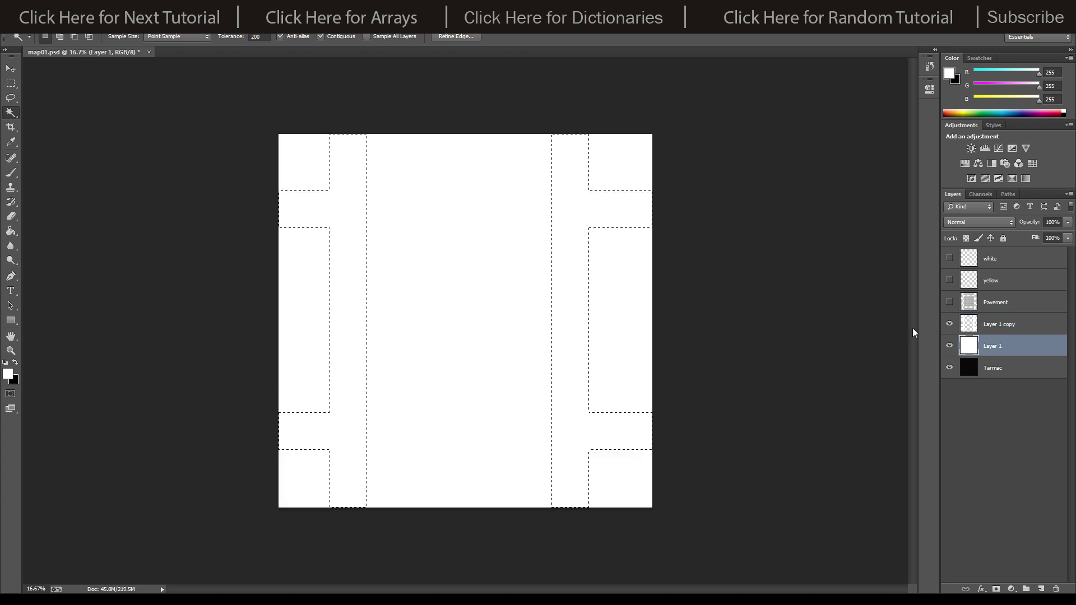
{"action": "left_click", "coordinate": [948, 323]}
{"action": "key", "text": "Delete"}
{"action": "key", "text": "ctrl+d"}
{"action": "key", "text": "m"}
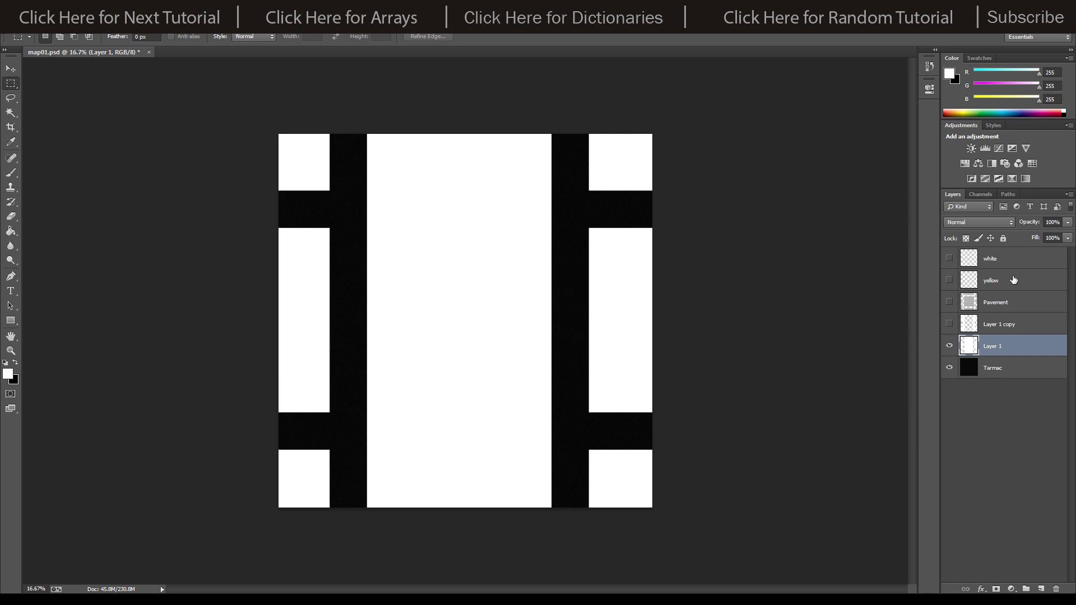
{"action": "left_click", "coordinate": [948, 344]}
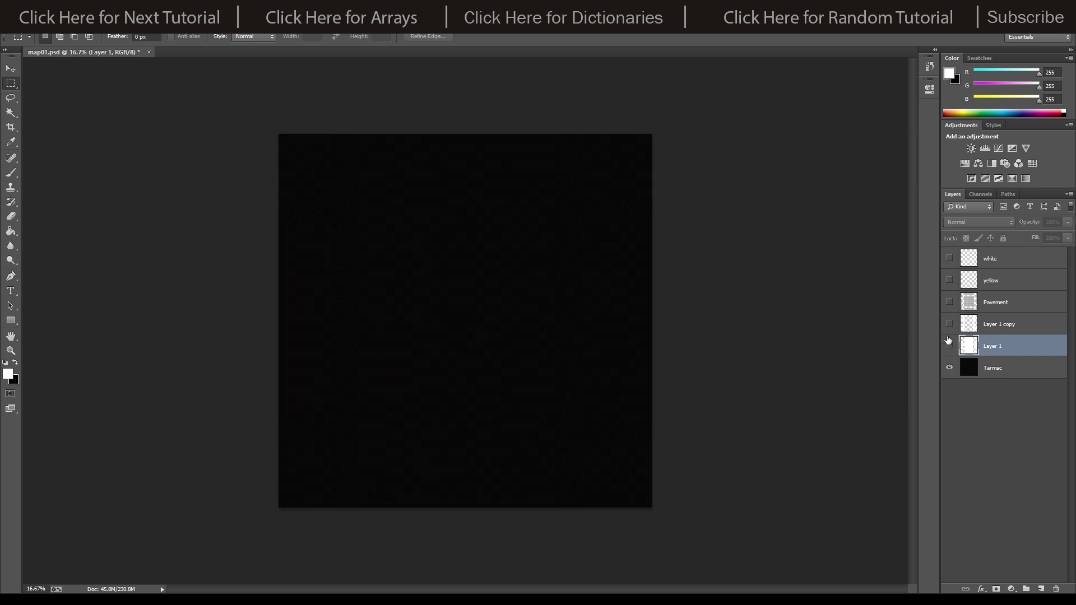
Step: Show only the Layer 1 copy road shapes over Tarmac, hiding Layer 1 and Pavement
{"action": "left_click", "coordinate": [949, 302]}
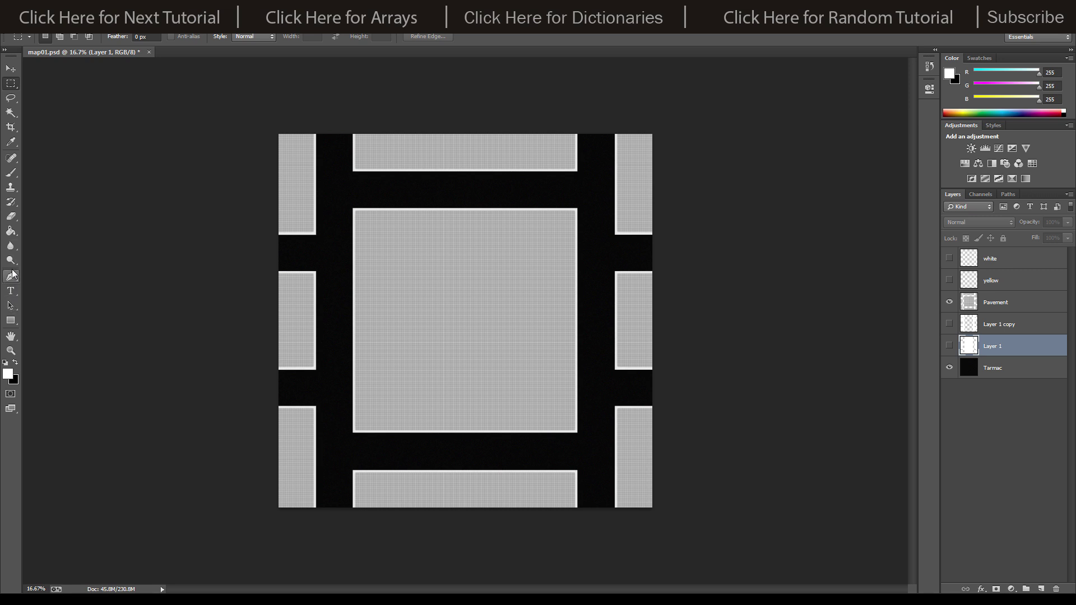
{"action": "key", "text": "shift+u"}
{"action": "key", "text": "shift+u"}
{"action": "key", "text": "shift+u"}
{"action": "key", "text": "shift+u"}
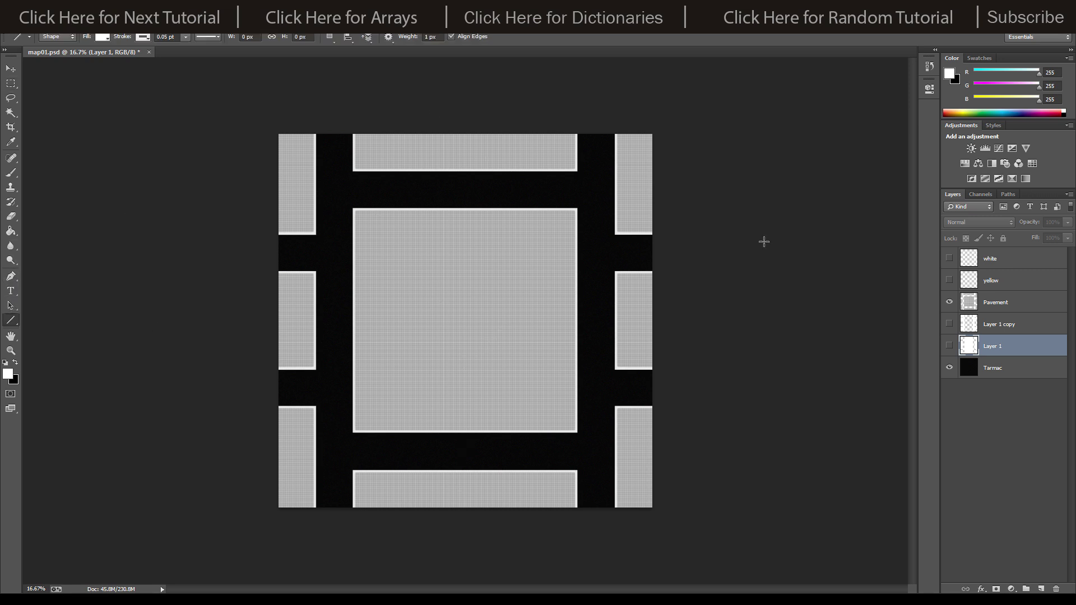
{"action": "left_click", "coordinate": [1013, 329]}
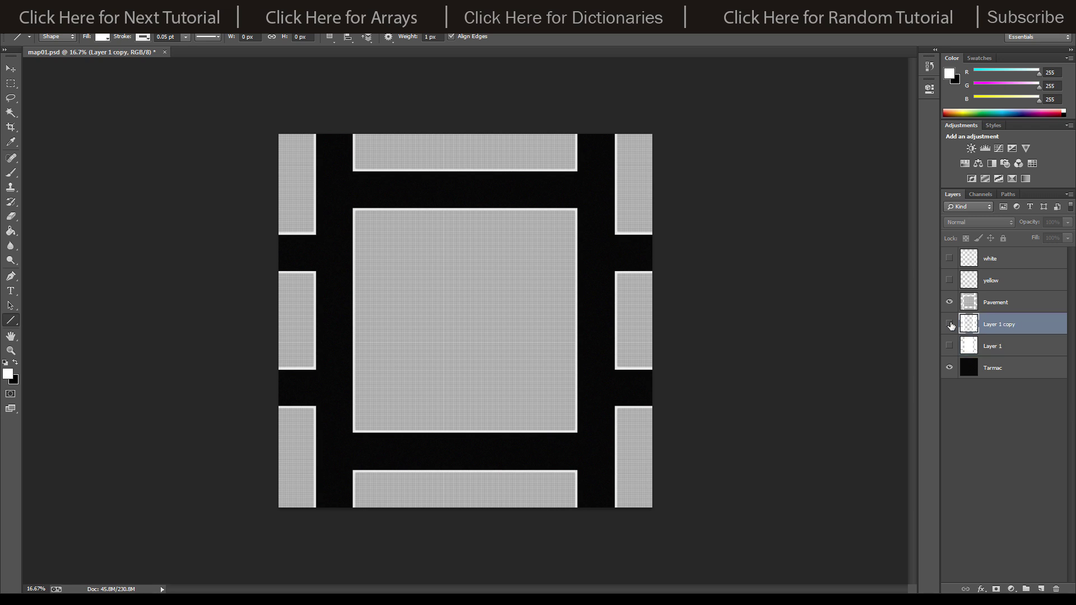
{"action": "left_click", "coordinate": [948, 324]}
{"action": "left_click", "coordinate": [948, 345]}
{"action": "left_click", "coordinate": [949, 302]}
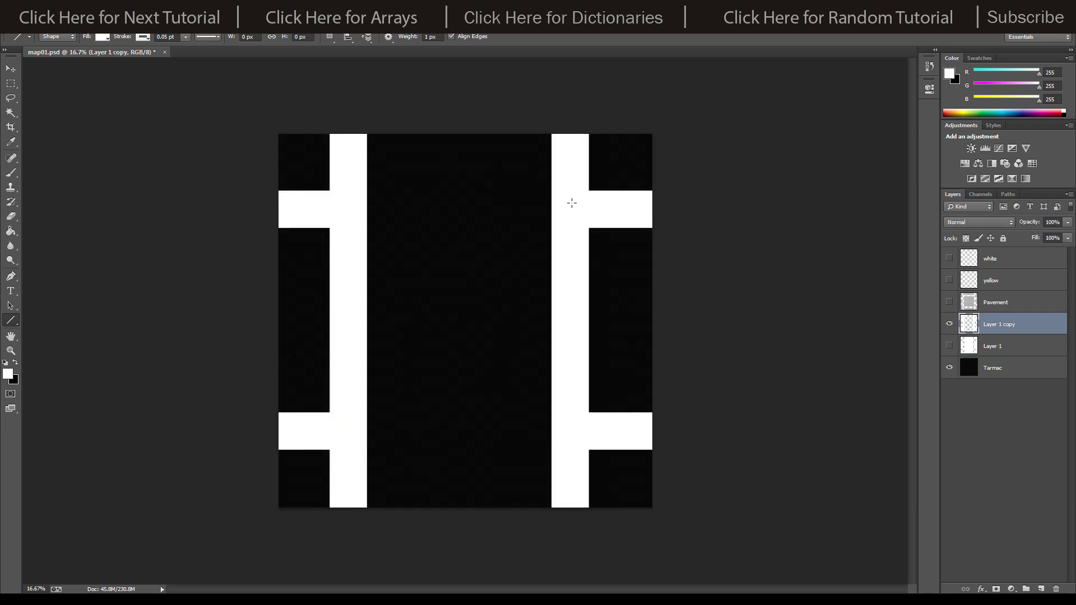
Step: Magic Wand-check the left and right road shapes, hide the road layer, deselect, and show Pavement
{"action": "left_click", "coordinate": [10, 112]}
{"action": "left_click", "coordinate": [336, 209]}
{"action": "left_click", "coordinate": [572, 212], "text": "shift"}
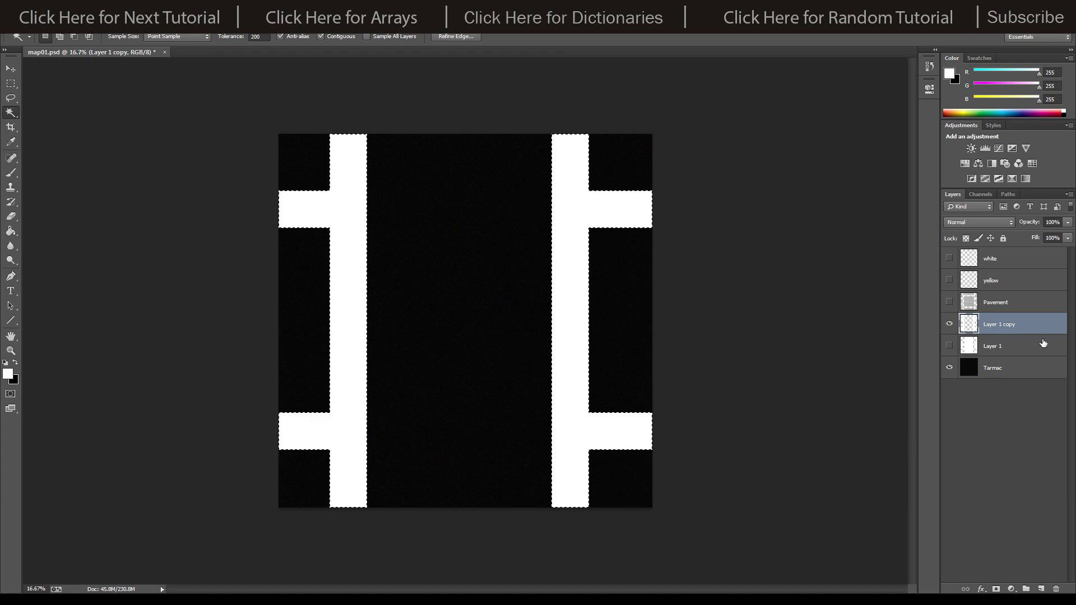
{"action": "left_click", "coordinate": [948, 324]}
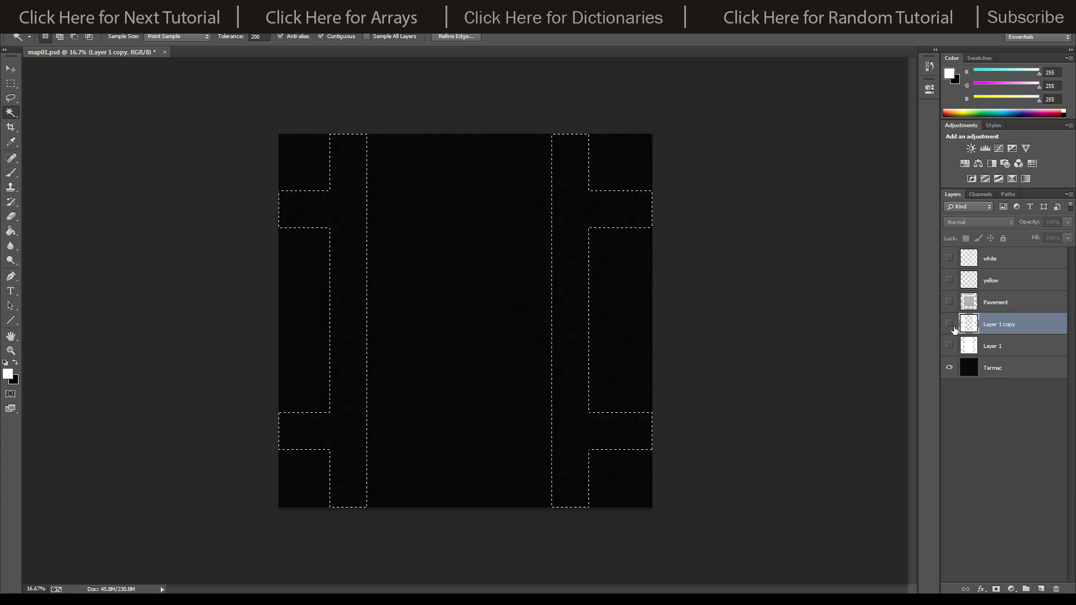
{"action": "key", "text": "m"}
{"action": "left_click", "coordinate": [596, 257]}
{"action": "left_click", "coordinate": [949, 303]}
Step: Turn on the yellow road lines and the white dashed centre-line layers
{"action": "left_click", "coordinate": [949, 280]}
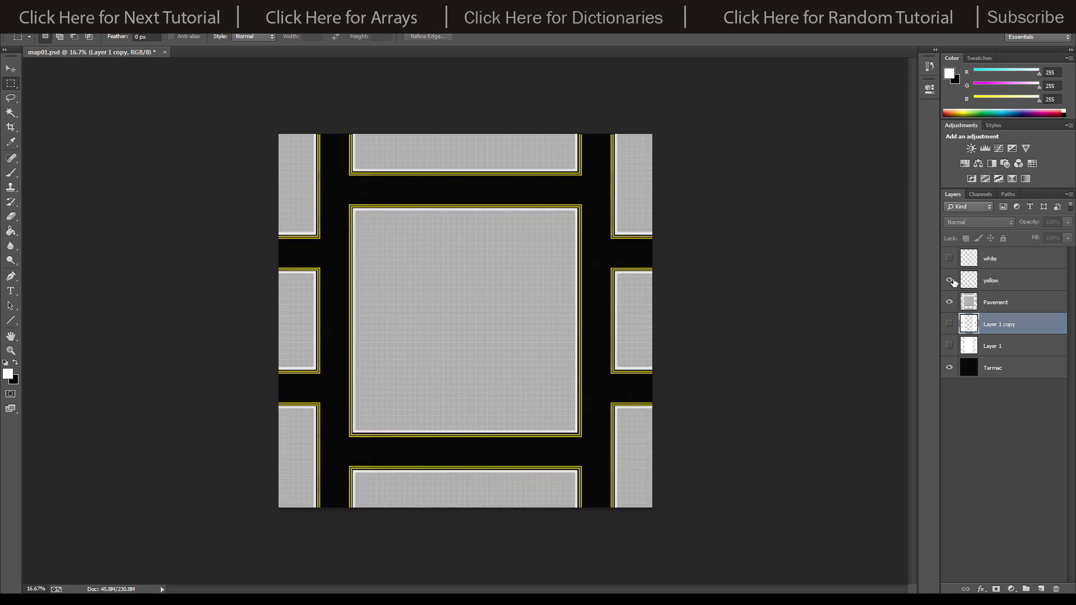
{"action": "left_click", "coordinate": [948, 259]}
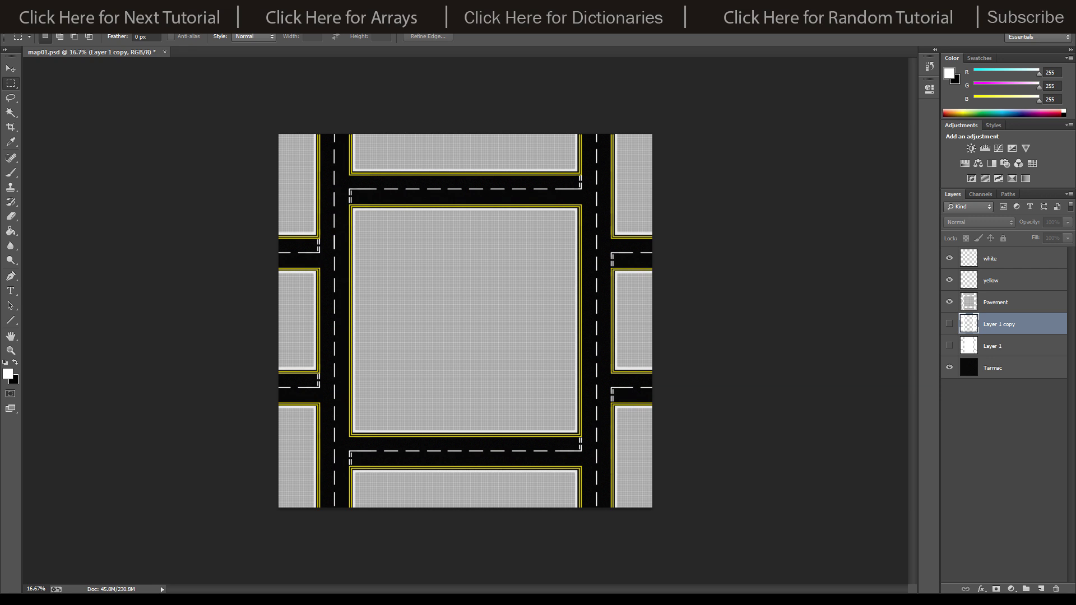
Step: Check the image size is 4000×4000 and close the dialog unchanged
{"action": "key", "text": "alt+i"}
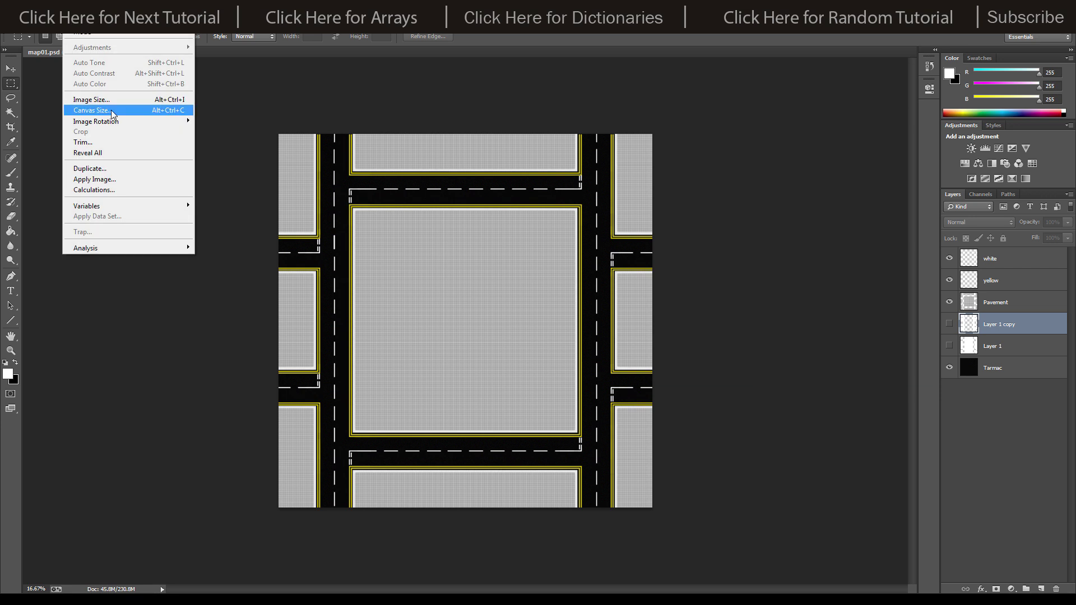
{"action": "left_click", "coordinate": [91, 99]}
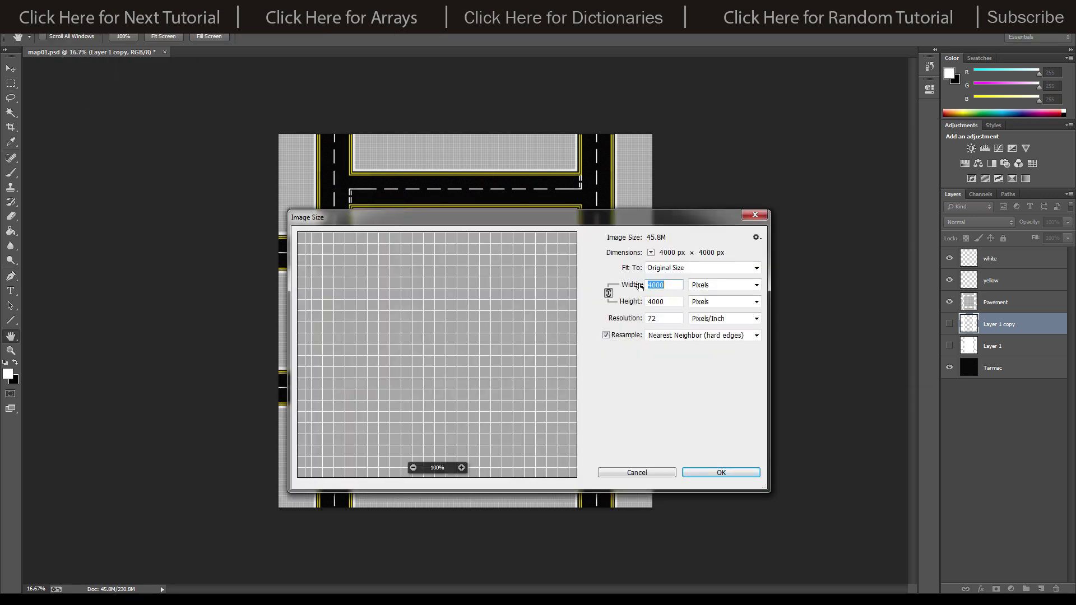
{"action": "left_click", "coordinate": [755, 215]}
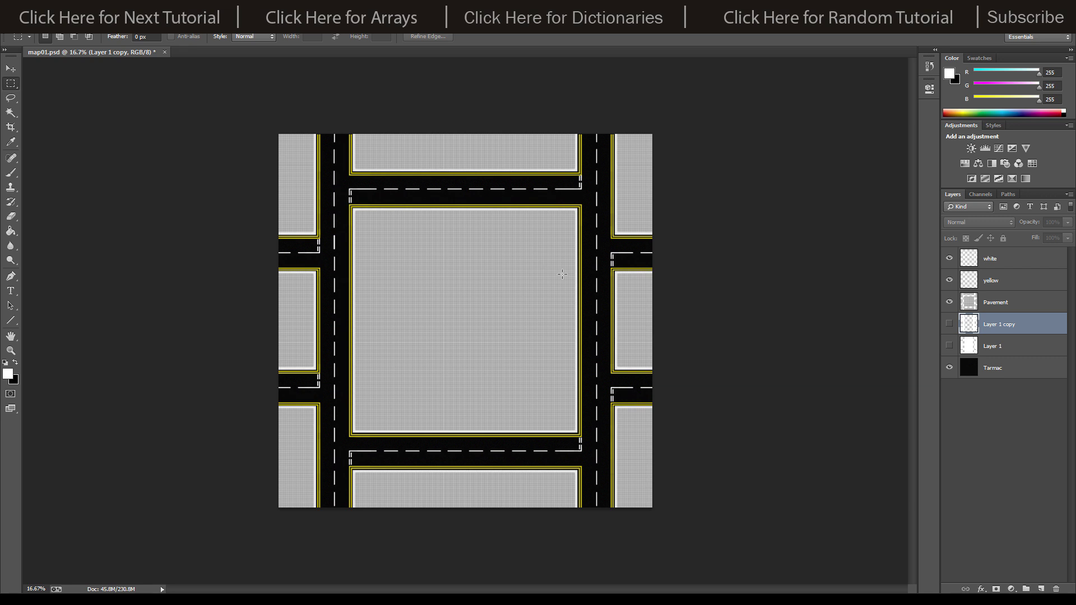
Step: Delete Layer 1 and Layer 1 copy, leaving white, yellow, Pavement and Tarmac
{"action": "left_click", "coordinate": [1008, 346], "text": "shift"}
{"action": "left_click_drag", "start_coordinate": [1009, 346], "coordinate": [1054, 588]}
{"action": "left_click", "coordinate": [29, 22]}
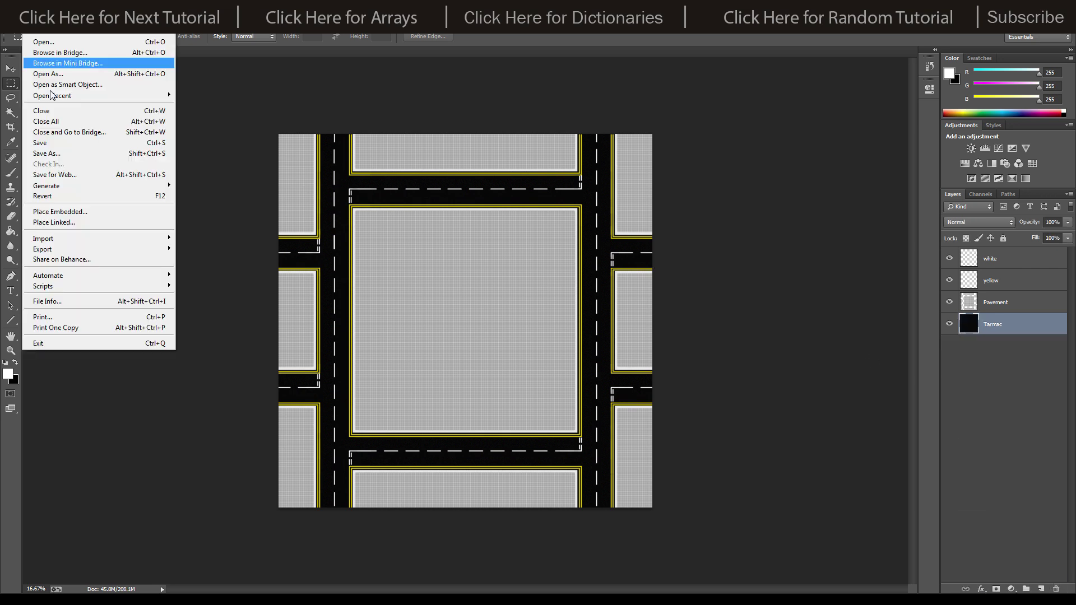
{"action": "left_click", "coordinate": [495, 243]}
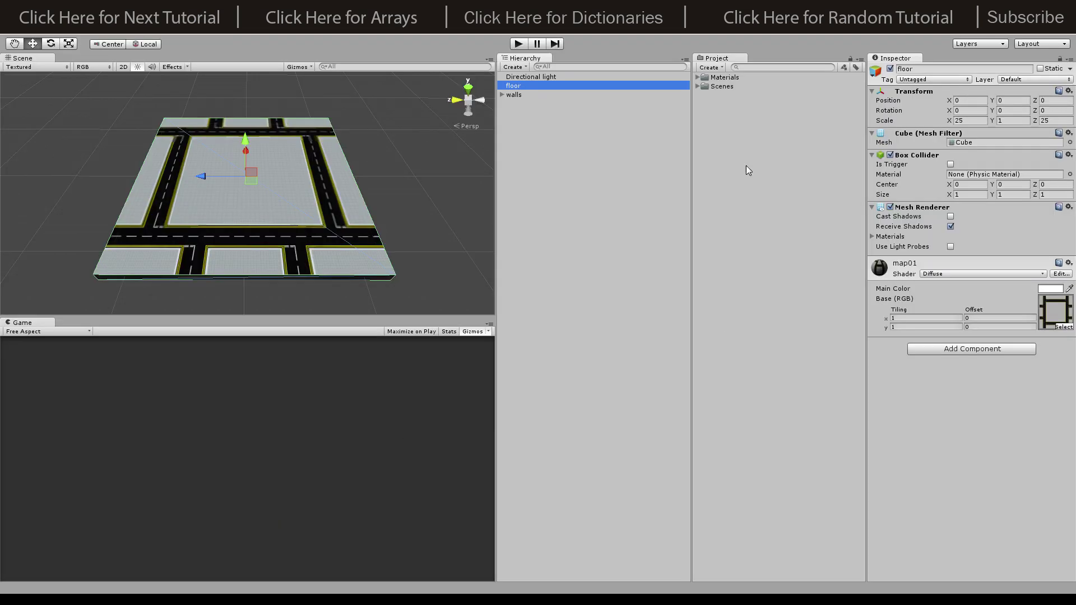
Step: Open the map01 texture's import settings and keep its wrap mode at Clamp
{"action": "left_click", "coordinate": [698, 78]}
{"action": "left_click", "coordinate": [704, 86]}
{"action": "left_click", "coordinate": [777, 97]}
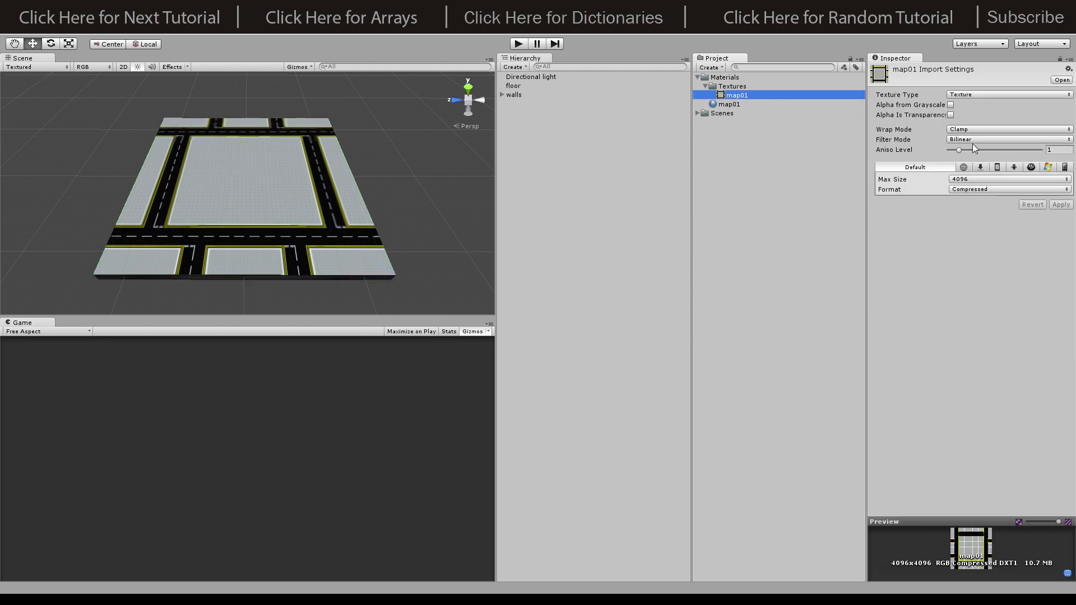
{"action": "left_click", "coordinate": [976, 129]}
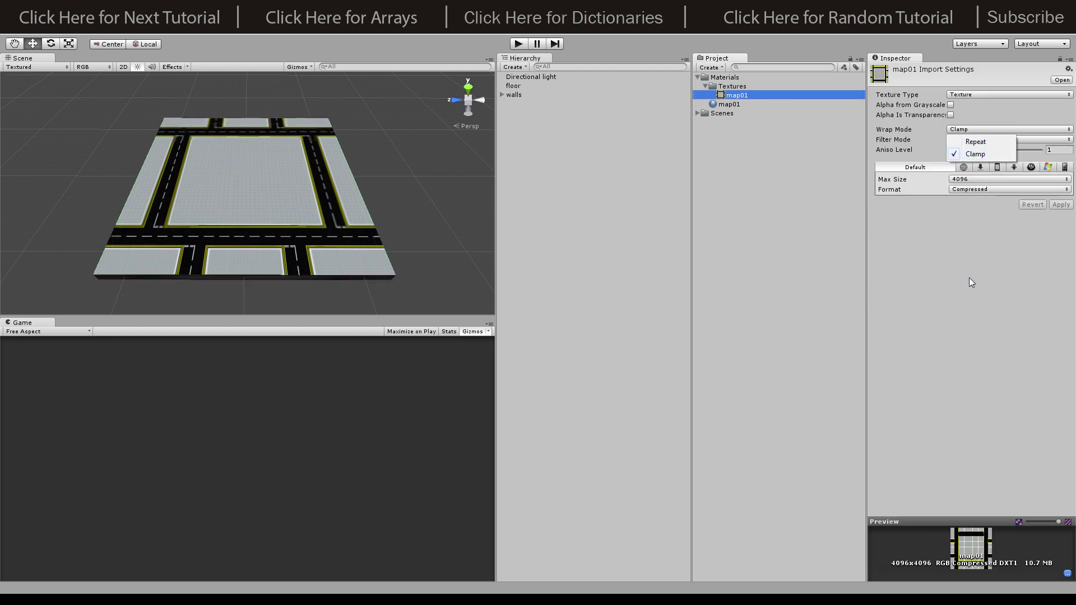
{"action": "left_click", "coordinate": [937, 156]}
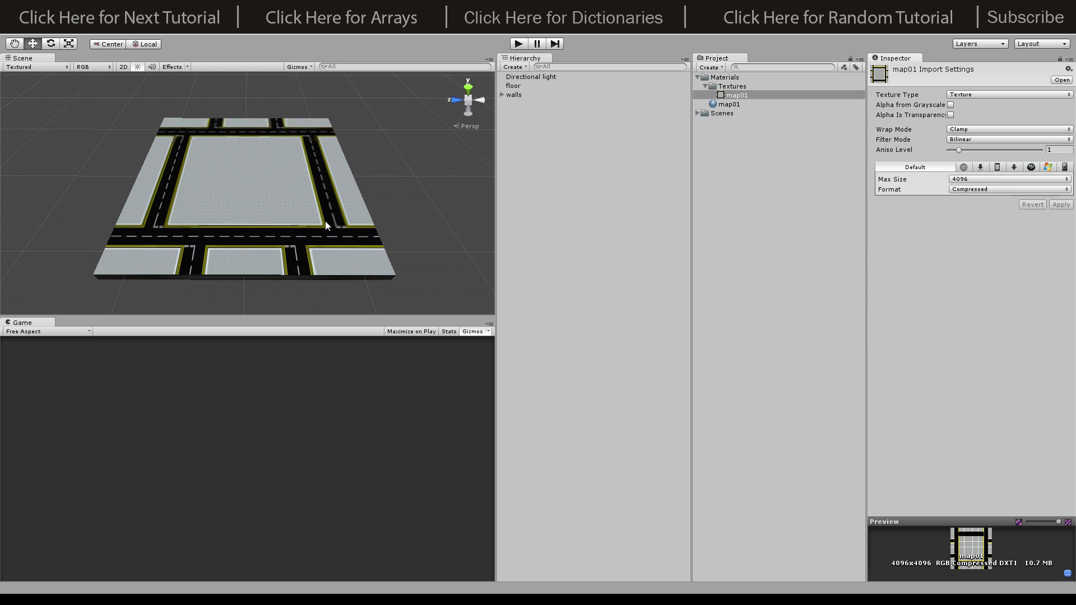
Step: Show the map01 material's Diffuse shader with the map01 texture at tiling 1 × 1
{"action": "left_click", "coordinate": [727, 78]}
{"action": "left_click", "coordinate": [730, 88]}
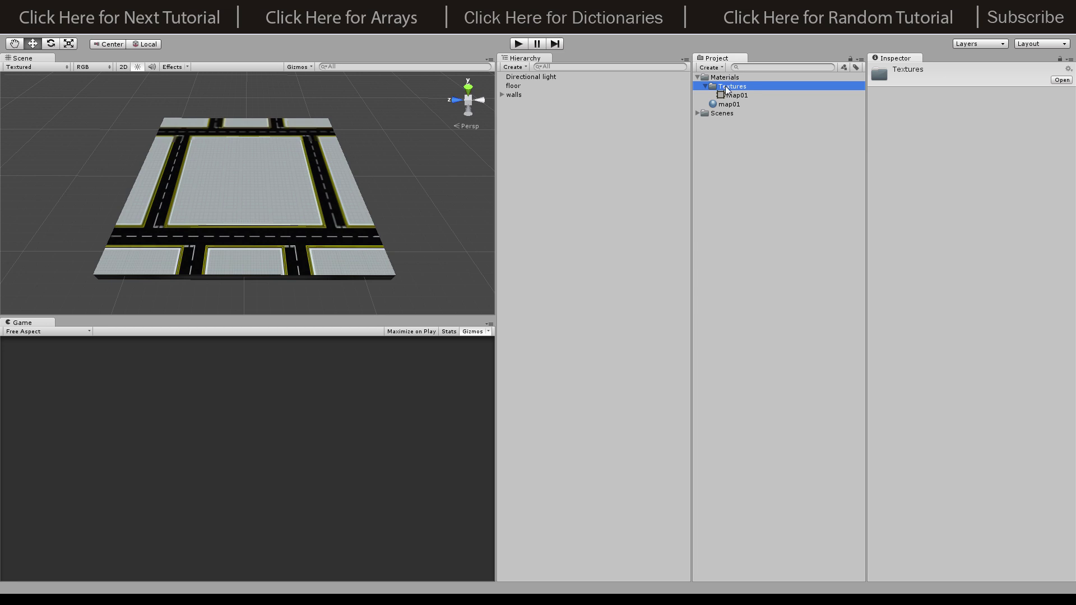
{"action": "left_click", "coordinate": [727, 105]}
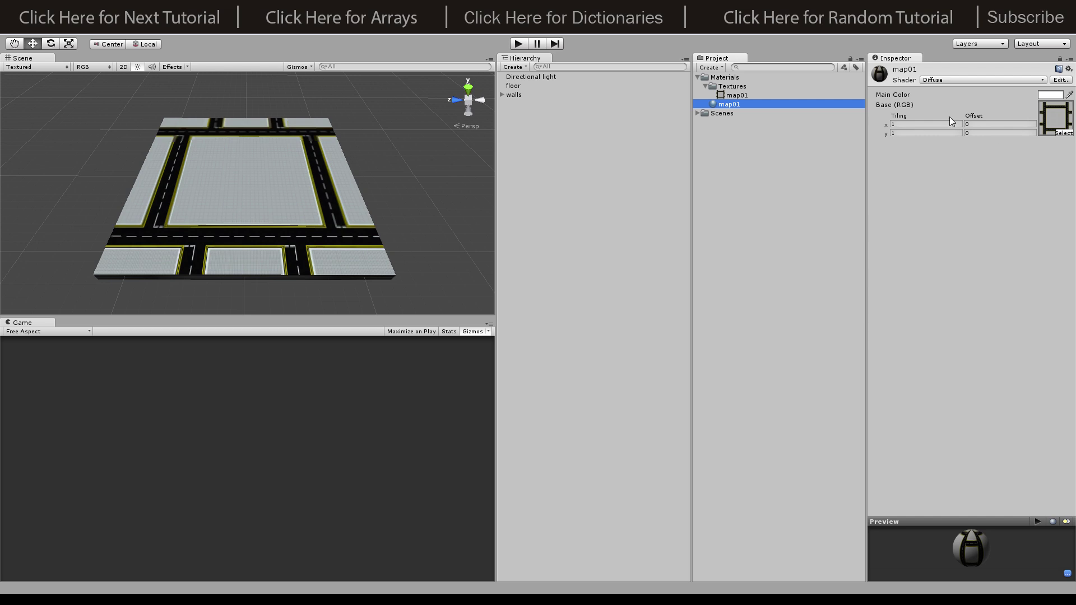
Step: Collapse the Scenes and Materials folders and pan the Scene view across the floor
{"action": "left_click", "coordinate": [717, 114]}
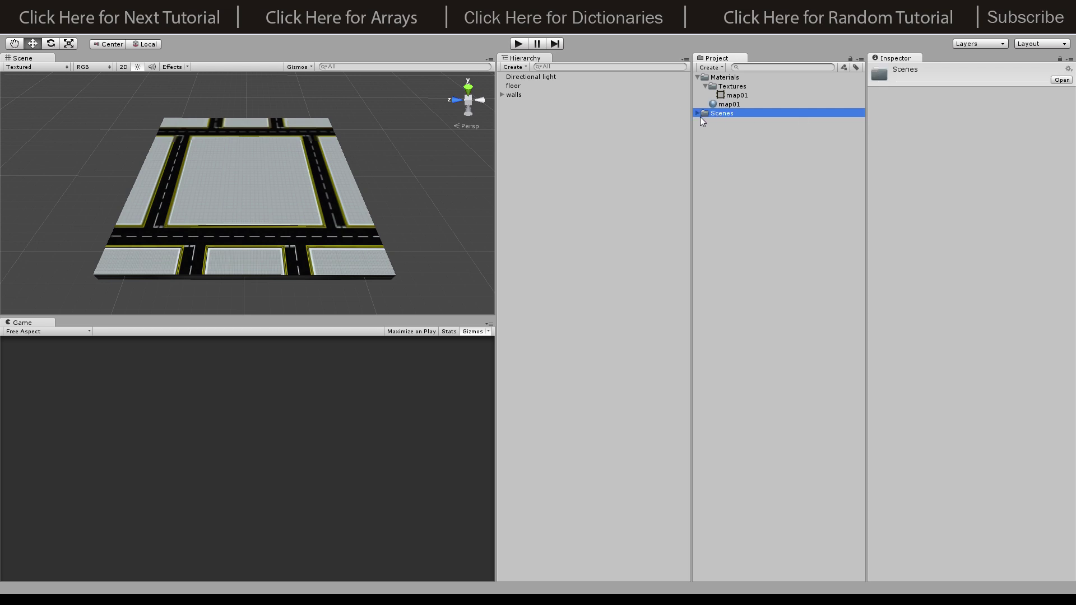
{"action": "left_click", "coordinate": [697, 113]}
{"action": "left_click", "coordinate": [697, 113]}
{"action": "left_click", "coordinate": [698, 78]}
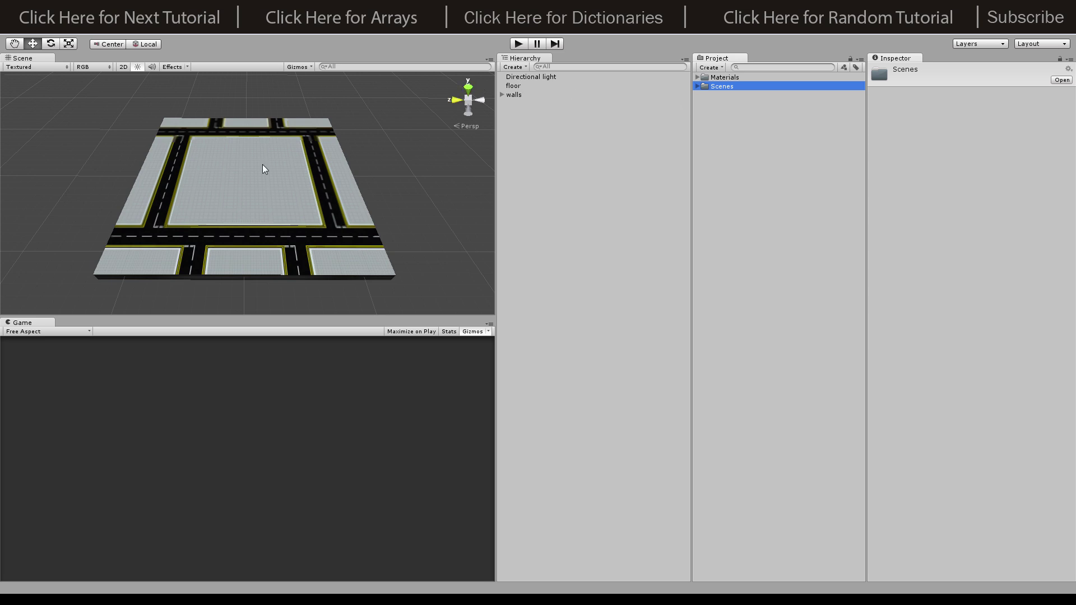
{"action": "middle_click_drag", "start_coordinate": [262, 164], "coordinate": [251, 148]}
{"action": "scroll", "coordinate": [251, 147], "scroll_direction": "up", "scroll_amount": 3}
Step: Select the floor cube to review its 25 × 1 × 25 scale and map01 material
{"action": "left_click", "coordinate": [511, 87]}
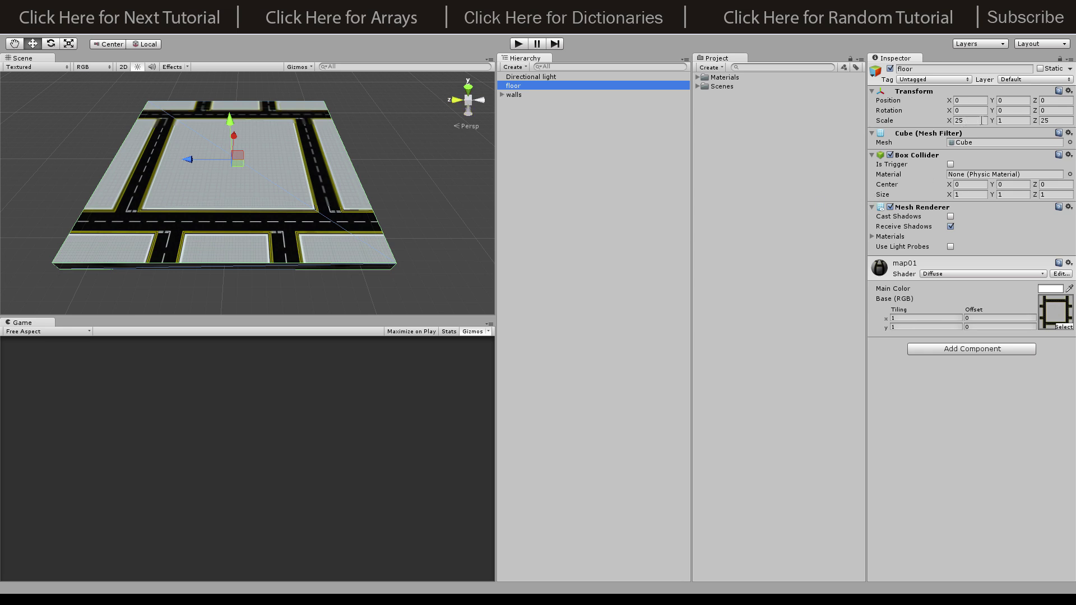
{"action": "left_click", "coordinate": [962, 120]}
{"action": "key", "text": "Tab"}
{"action": "key", "text": "Tab"}
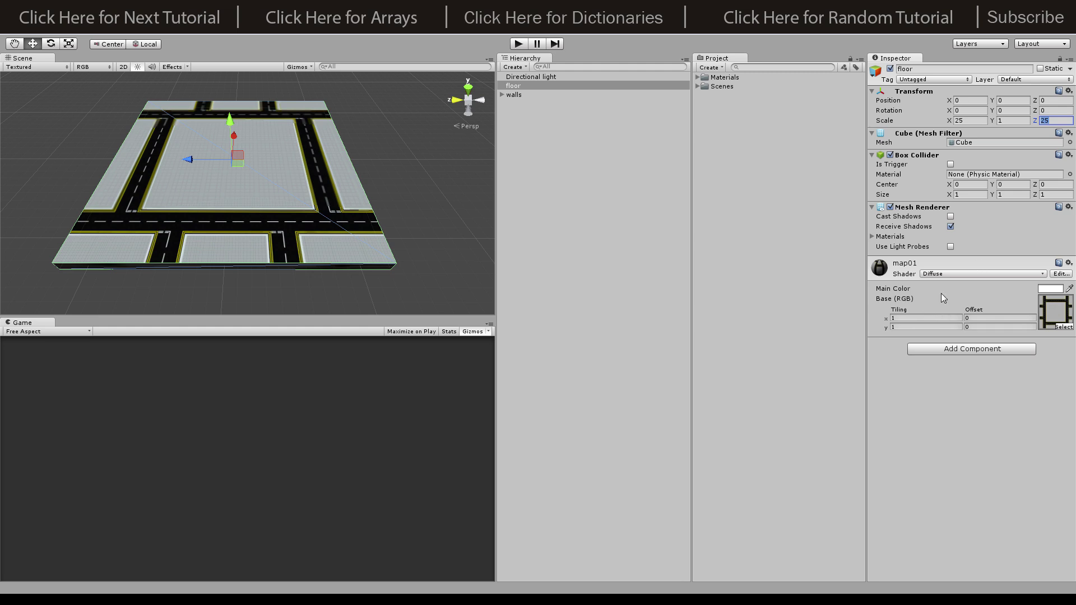
{"action": "left_click", "coordinate": [1055, 312]}
{"action": "left_click", "coordinate": [706, 87]}
{"action": "left_click", "coordinate": [698, 77]}
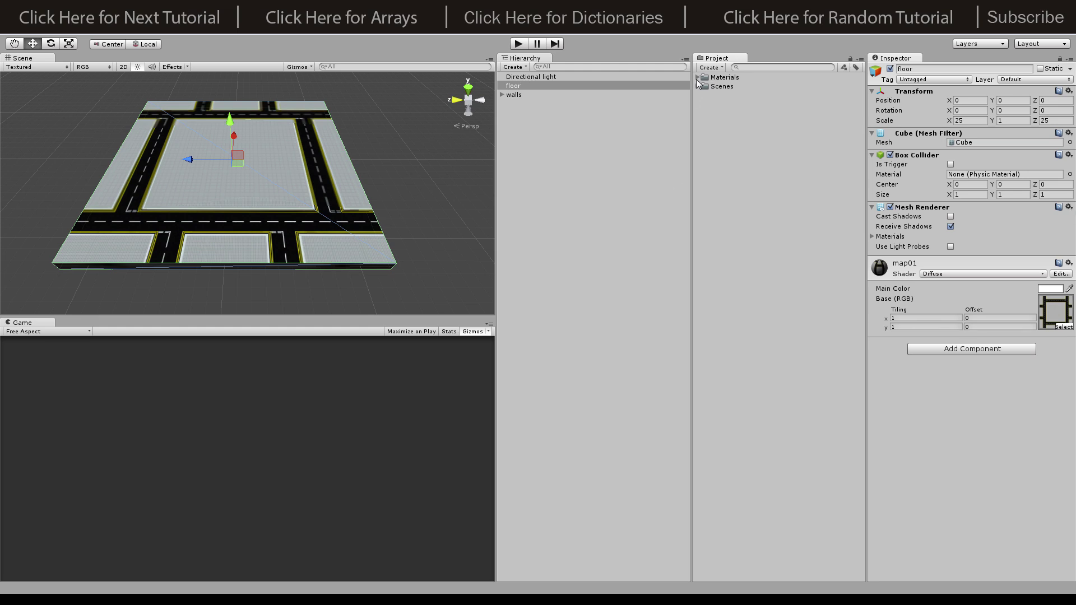
Step: Select the Directional light, closing the Create list without adding anything
{"action": "left_click", "coordinate": [565, 78]}
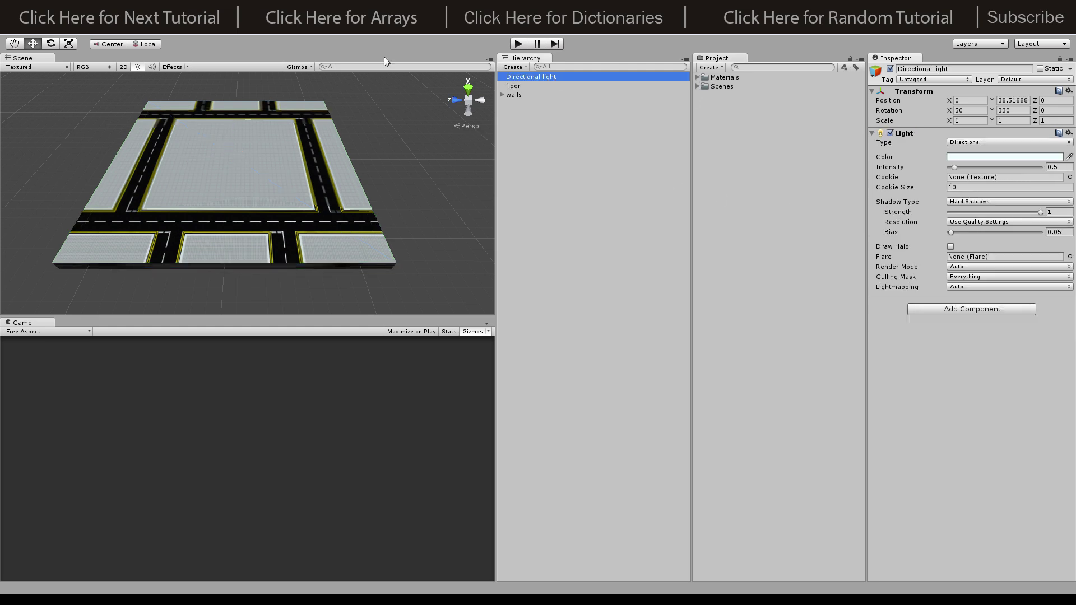
{"action": "left_click", "coordinate": [514, 67]}
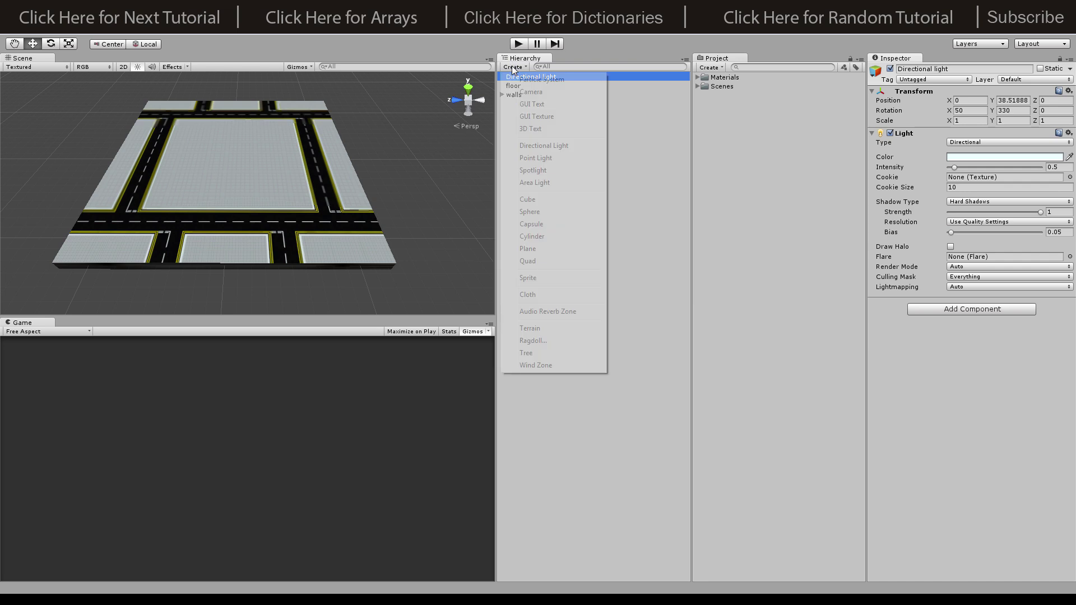
{"action": "left_click", "coordinate": [671, 179]}
{"action": "left_click", "coordinate": [568, 76]}
Step: Dismiss the GameObject menu and close the light's colour picker with its pale colour unchanged
{"action": "left_click", "coordinate": [82, 35]}
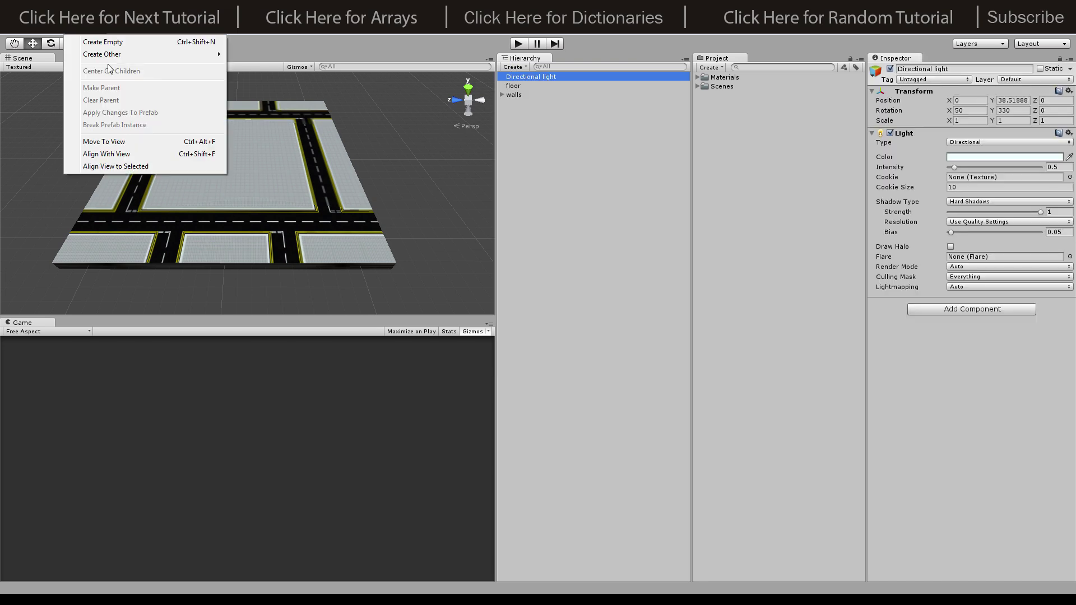
{"action": "mouse_move", "coordinate": [115, 54]}
{"action": "left_click", "coordinate": [583, 128]}
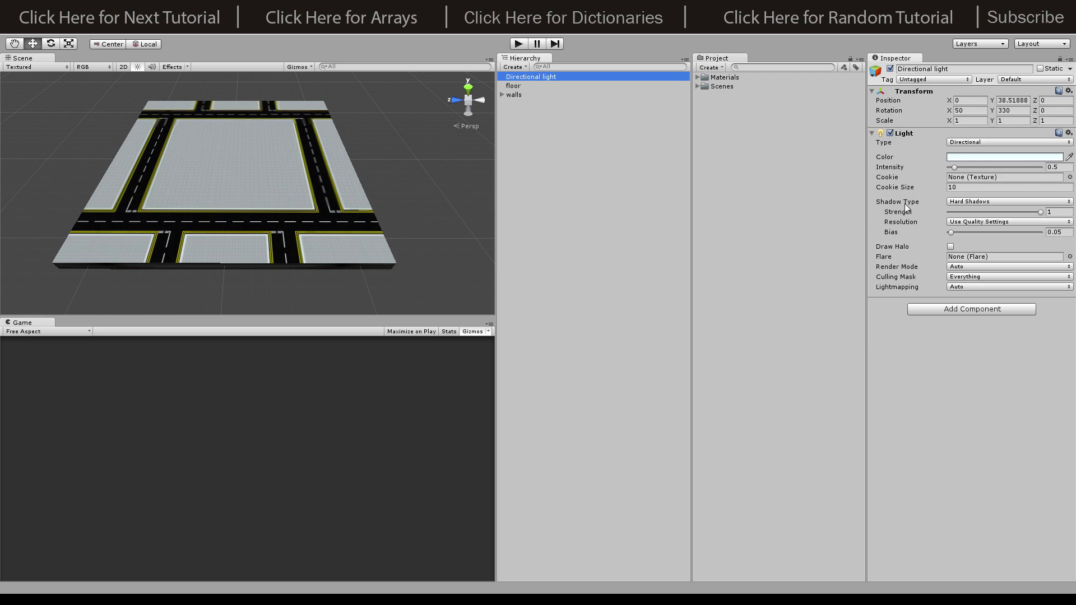
{"action": "left_click", "coordinate": [1000, 161]}
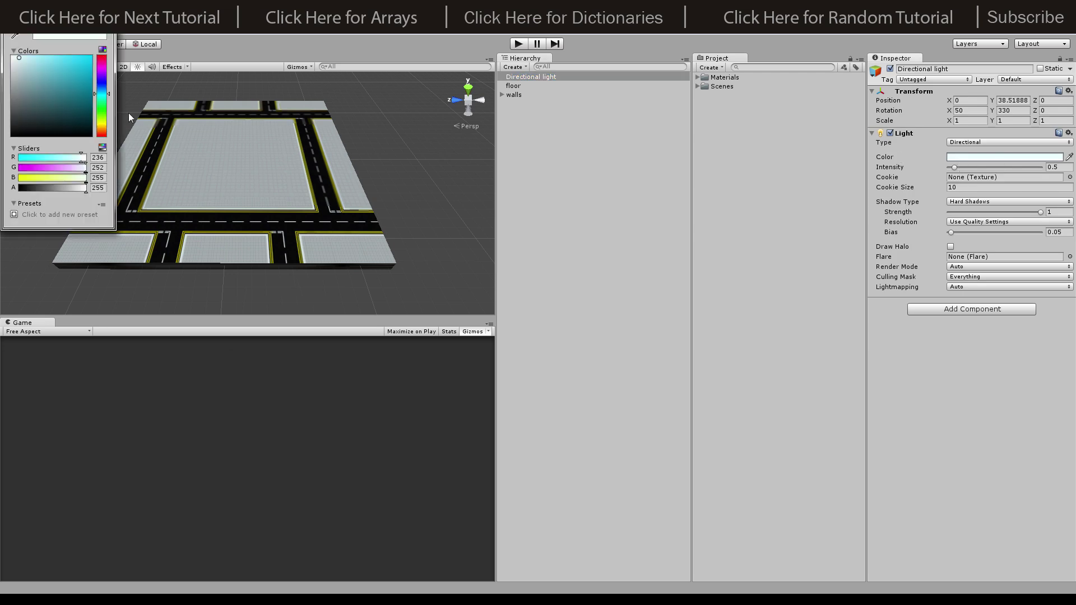
{"action": "left_click", "coordinate": [998, 261]}
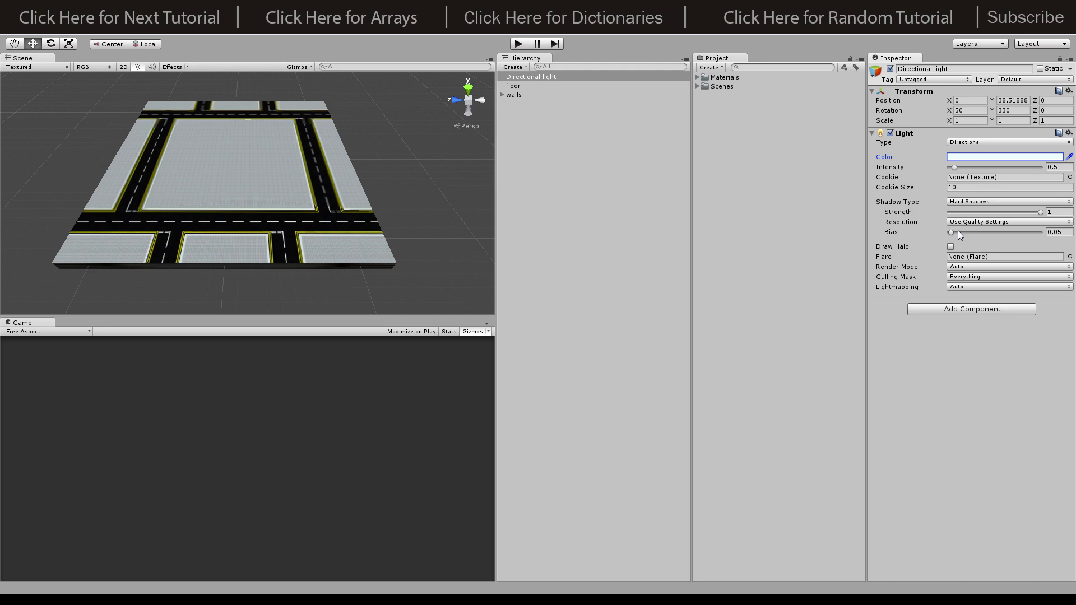
Step: Expand the walls group to list its wall children, reselecting the floor cube
{"action": "left_click", "coordinate": [514, 95]}
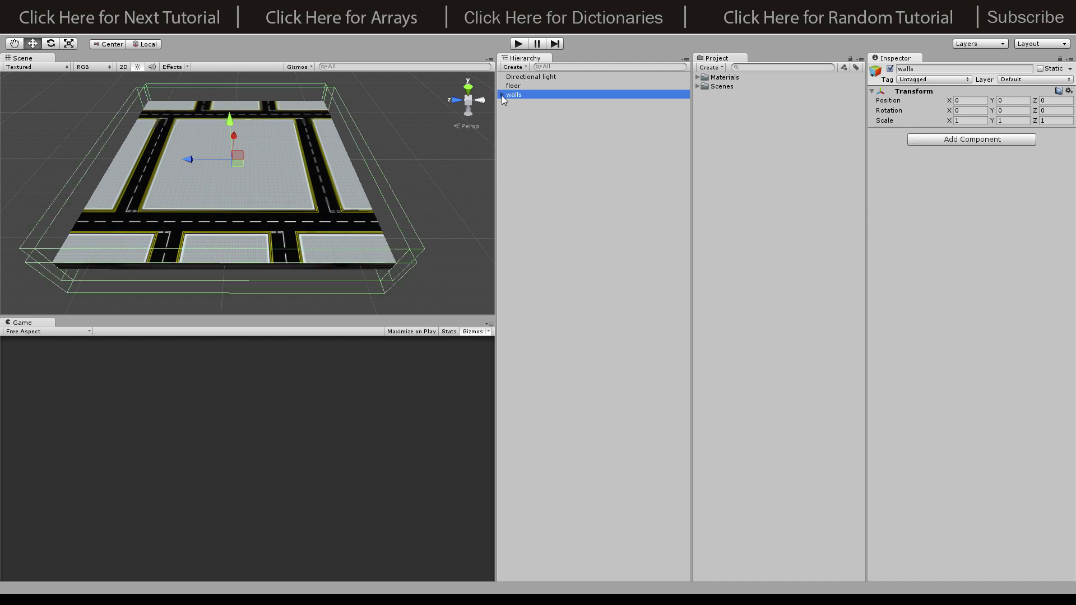
{"action": "left_click", "coordinate": [502, 94]}
{"action": "left_click", "coordinate": [514, 86]}
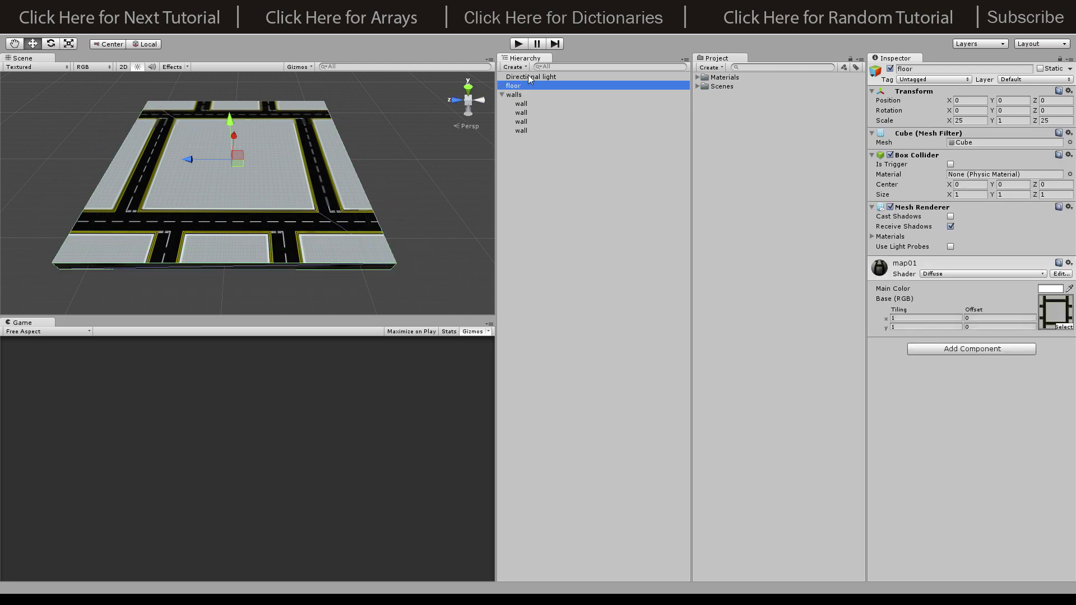
{"action": "left_click", "coordinate": [528, 77]}
{"action": "left_click", "coordinate": [524, 86]}
Step: Check all four walls, inspecting the first wall's Y scale of 5 and X position -13
{"action": "left_click", "coordinate": [521, 104]}
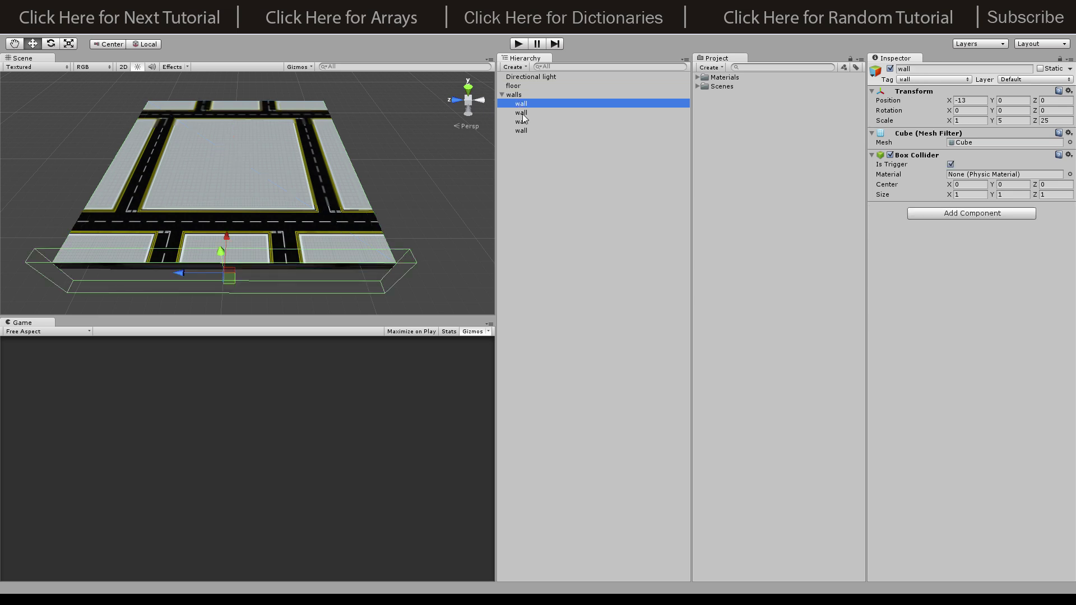
{"action": "left_click", "coordinate": [522, 112]}
{"action": "left_click", "coordinate": [521, 122]}
{"action": "left_click", "coordinate": [521, 130]}
{"action": "left_click", "coordinate": [521, 104]}
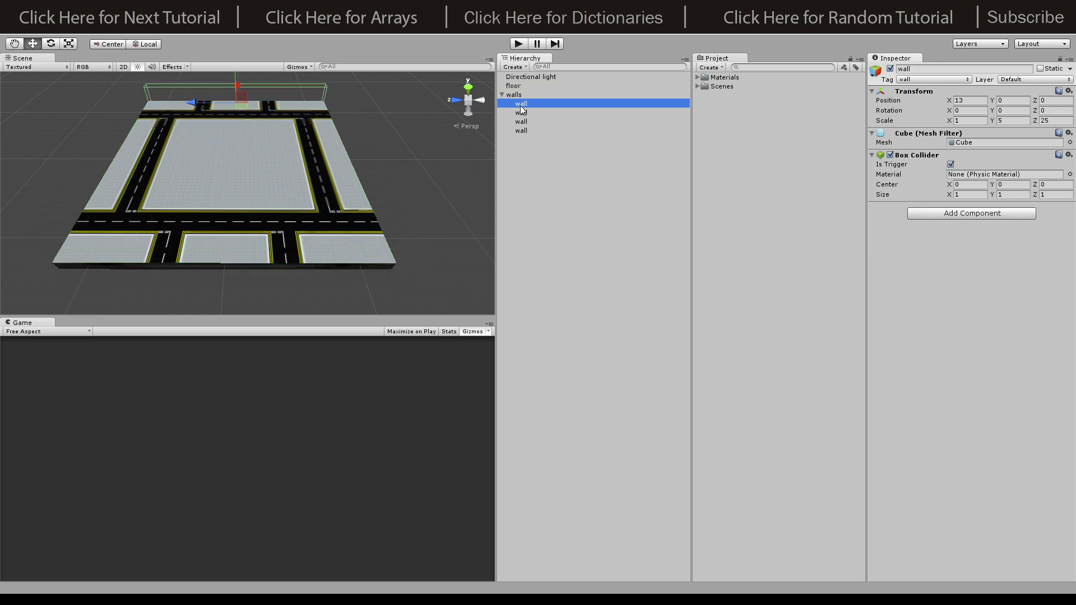
{"action": "left_click", "coordinate": [957, 121]}
{"action": "left_click", "coordinate": [1022, 122]}
{"action": "left_click", "coordinate": [977, 101]}
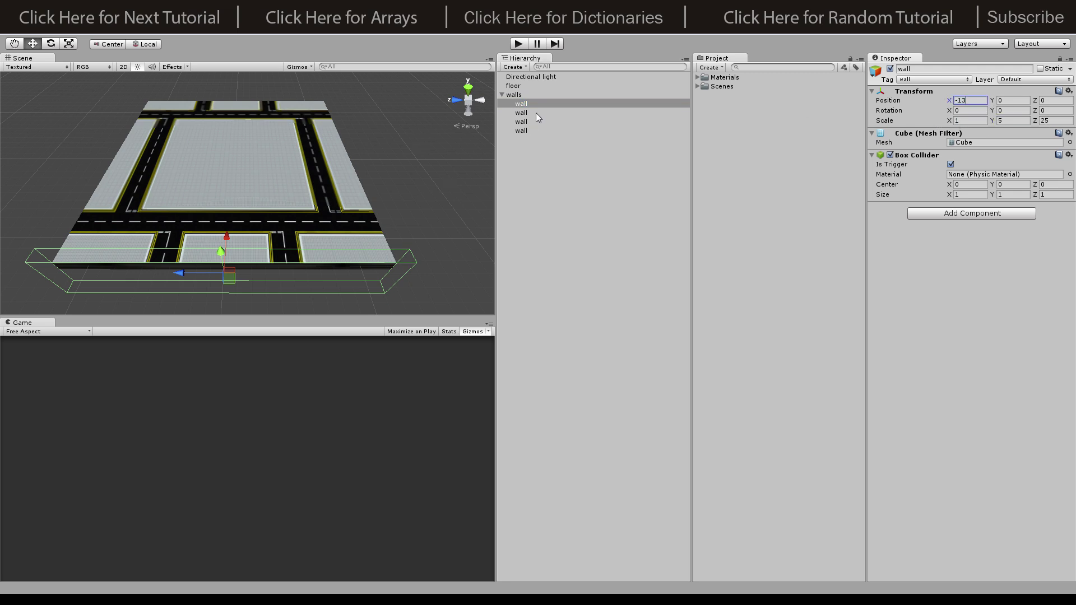
Step: Collapse the walls group and frame the floor cube in view
{"action": "left_click", "coordinate": [533, 112]}
{"action": "left_click", "coordinate": [526, 103]}
{"action": "left_click", "coordinate": [516, 96]}
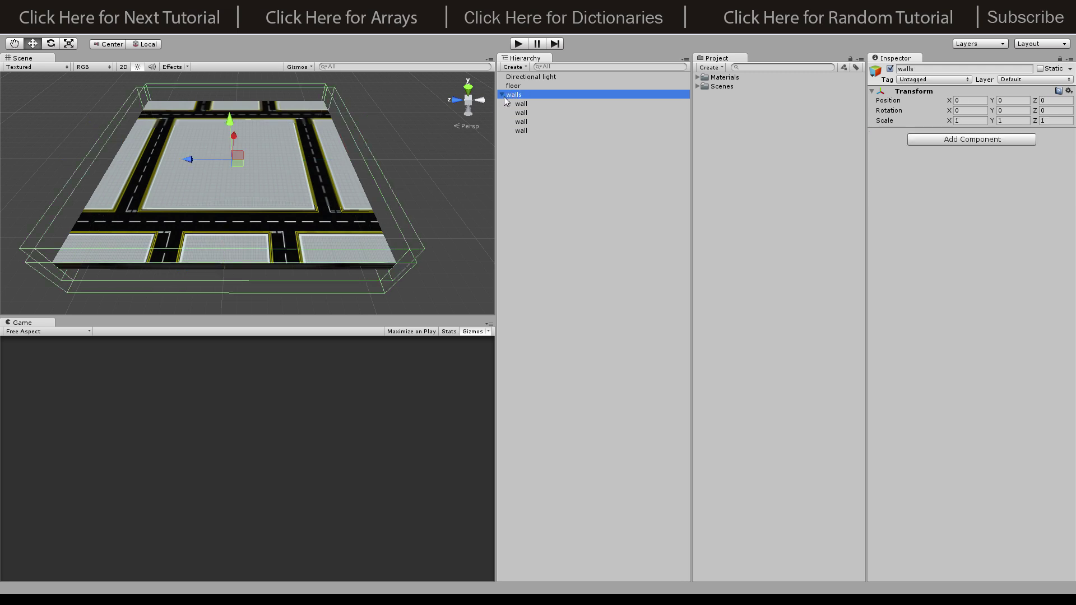
{"action": "left_click", "coordinate": [502, 95]}
{"action": "double_click", "coordinate": [513, 85]}
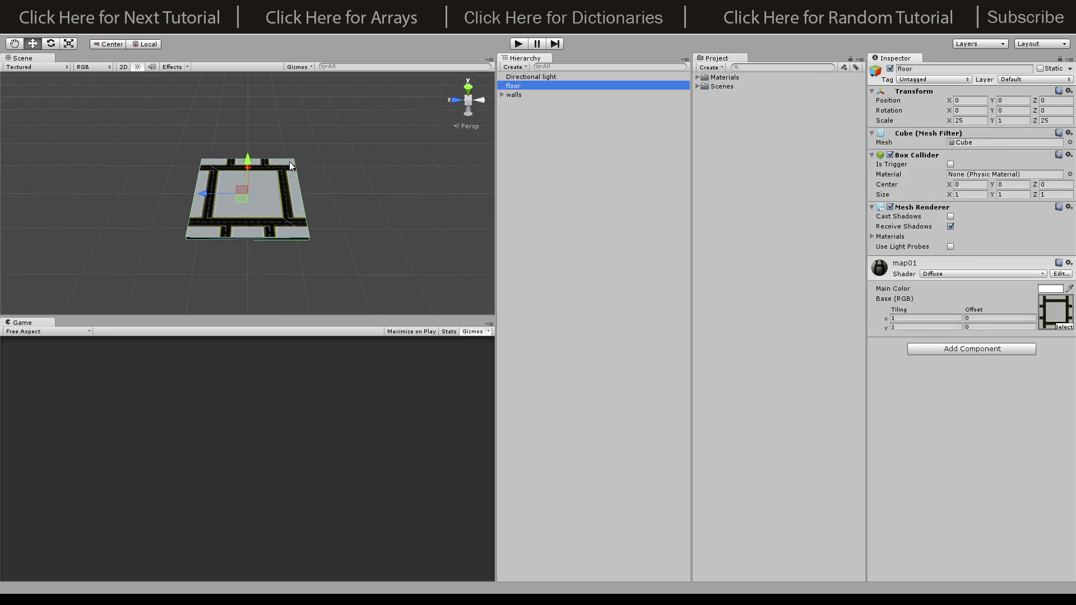
Step: Select the walls group and expand it to list its four walls
{"action": "left_click", "coordinate": [95, 25]}
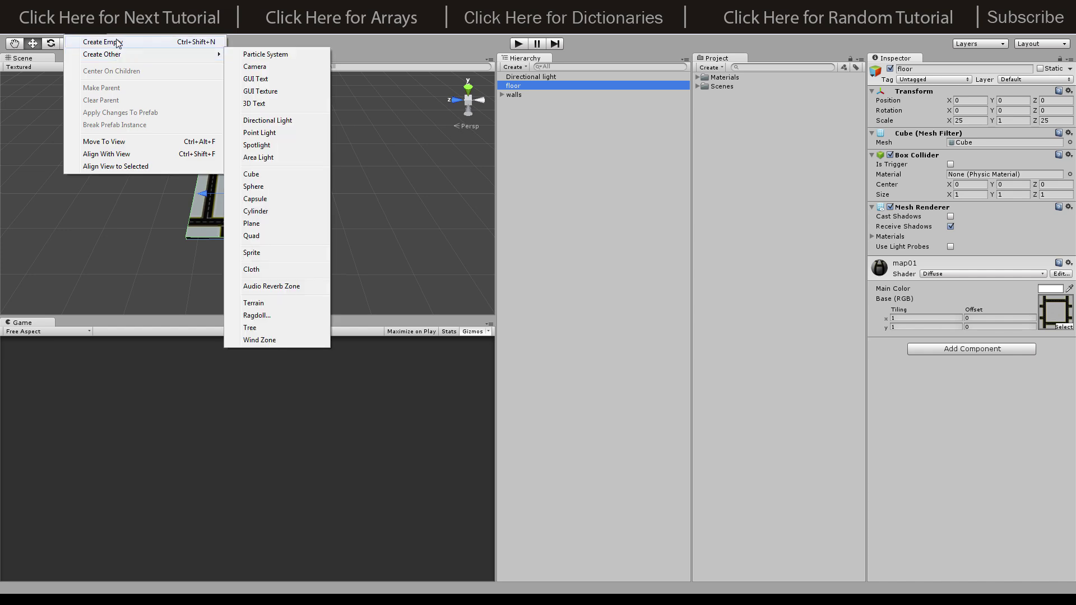
{"action": "left_click", "coordinate": [516, 94]}
{"action": "left_click", "coordinate": [513, 100]}
{"action": "left_click", "coordinate": [514, 94]}
{"action": "scroll", "coordinate": [233, 213], "scroll_direction": "up", "scroll_amount": 2}
{"action": "scroll", "coordinate": [233, 213], "scroll_direction": "up", "scroll_amount": 2}
{"action": "scroll", "coordinate": [267, 198], "scroll_direction": "up", "scroll_amount": 1}
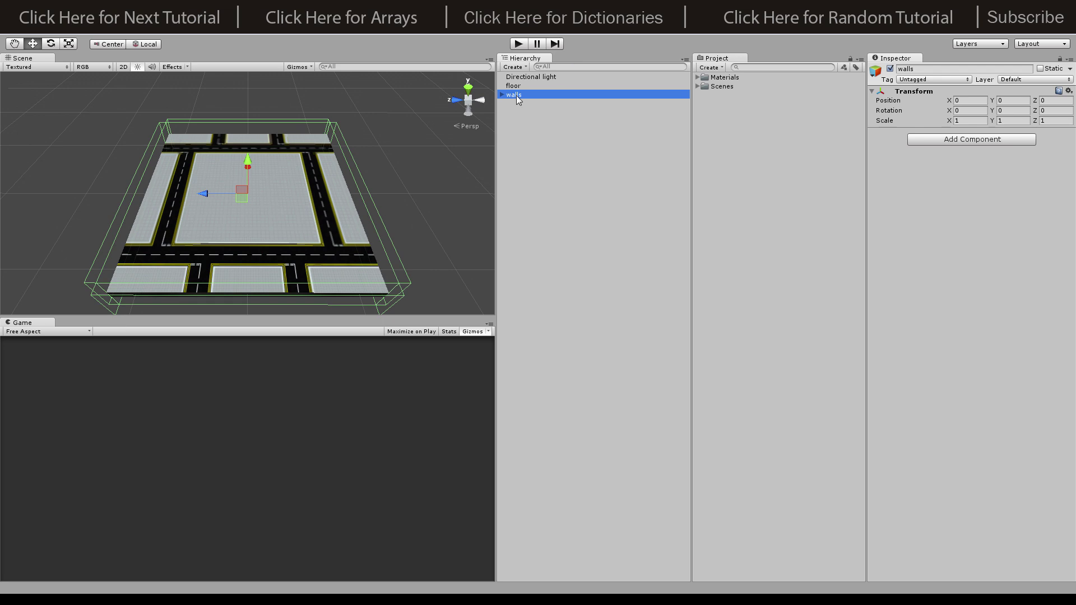
{"action": "left_click", "coordinate": [502, 95]}
Step: Select each of the four walls in turn, then the walls parent group
{"action": "left_click", "coordinate": [523, 104]}
{"action": "left_click", "coordinate": [523, 113]}
{"action": "left_click", "coordinate": [524, 121]}
{"action": "left_click", "coordinate": [525, 131]}
{"action": "left_click", "coordinate": [523, 104]}
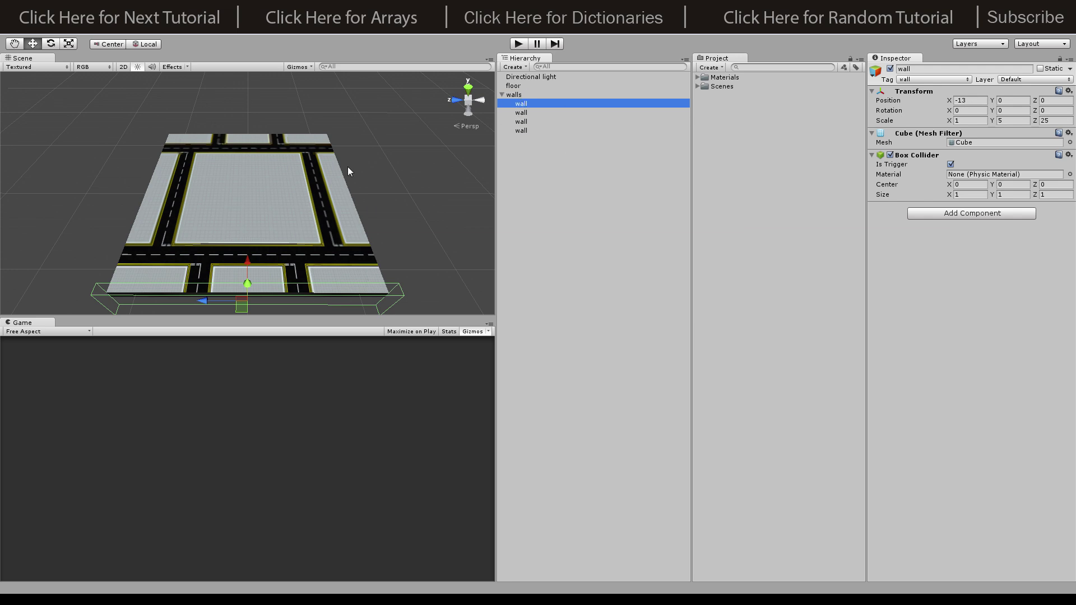
{"action": "left_click", "coordinate": [524, 94]}
Step: Orbit around the road-textured floor, then deselect and collapse the walls group
{"action": "left_click_drag", "start_coordinate": [319, 230], "coordinate": [270, 349], "text": "alt"}
{"action": "left_click_drag", "start_coordinate": [280, 296], "coordinate": [314, 240], "text": "alt"}
{"action": "left_click", "coordinate": [528, 147]}
{"action": "left_click", "coordinate": [501, 95]}
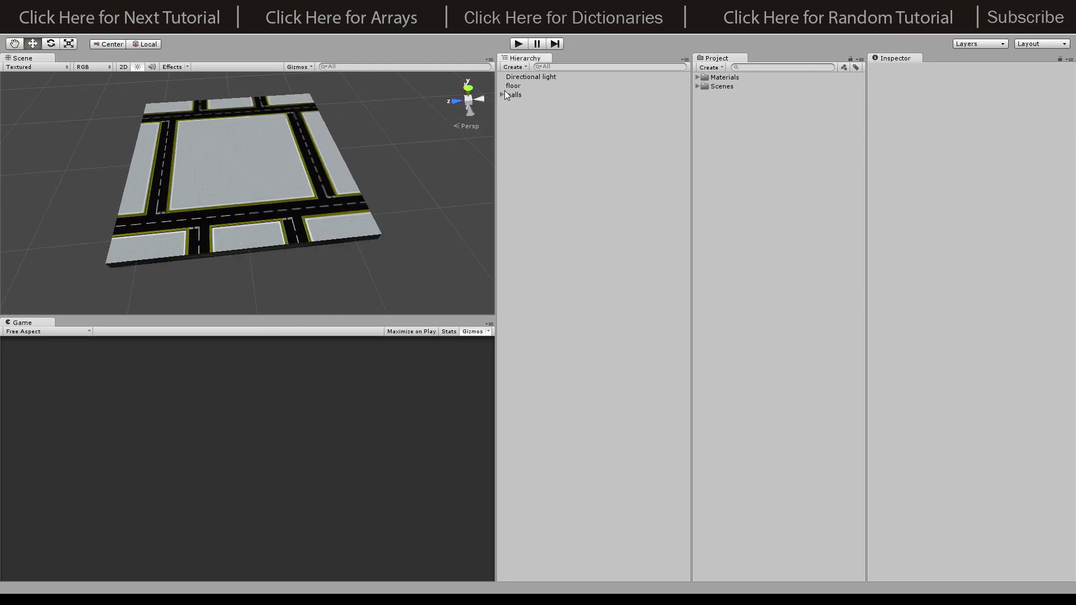